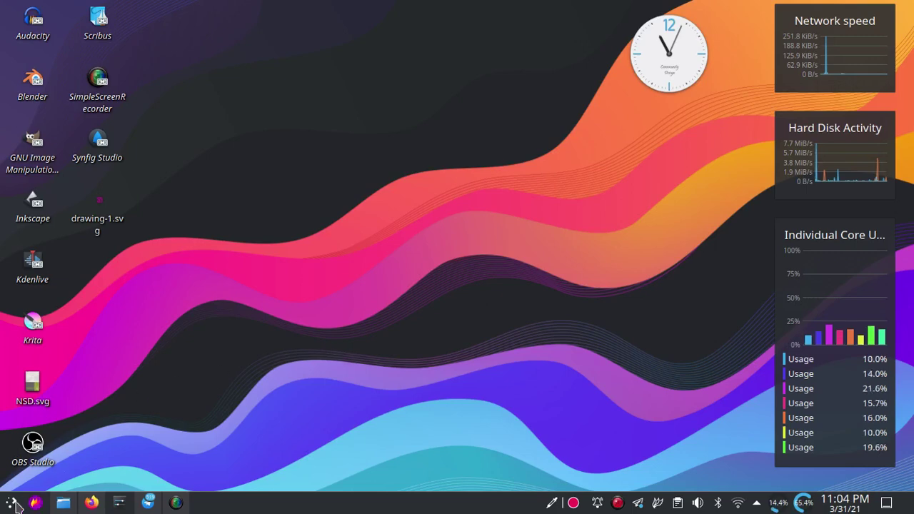
# Launch Inkscape from the KDE Plasma application launcher's Favorites.
pyautogui.press('super')
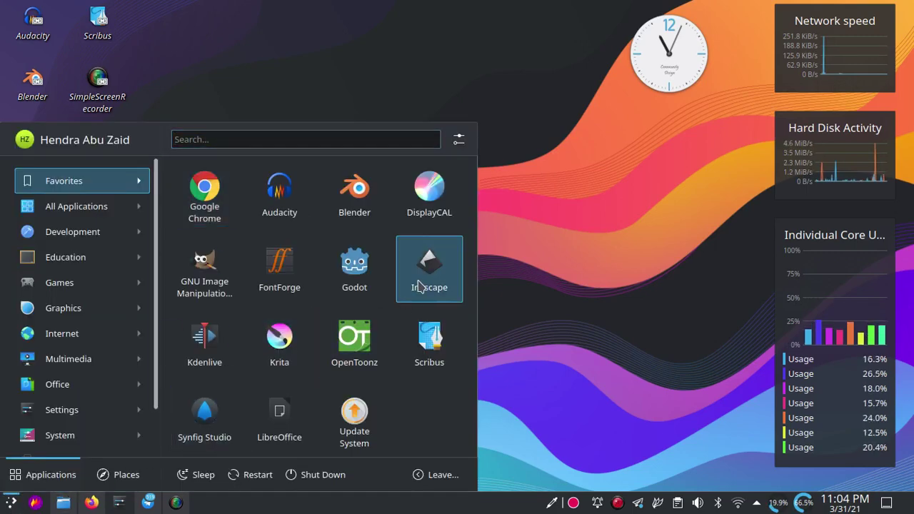
pyautogui.click(425, 289)
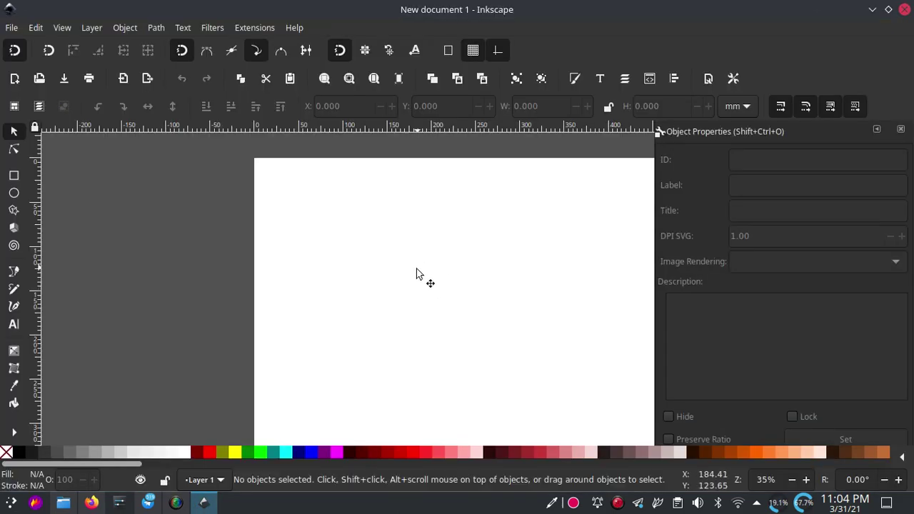
# Adjust the canvas view and put the page rectangle back in place.
pyautogui.moveTo(418, 275)
pyautogui.mouseDown()
pyautogui.moveTo(402, 249)
pyautogui.moveTo(349, 300)
pyautogui.moveTo(338, 280)
pyautogui.mouseUp()
pyautogui.scroll(-1, 339, 280)
pyautogui.scroll(-2, 345, 265)
pyautogui.scroll(1, 334, 288)
pyautogui.scroll(1, 335, 286)
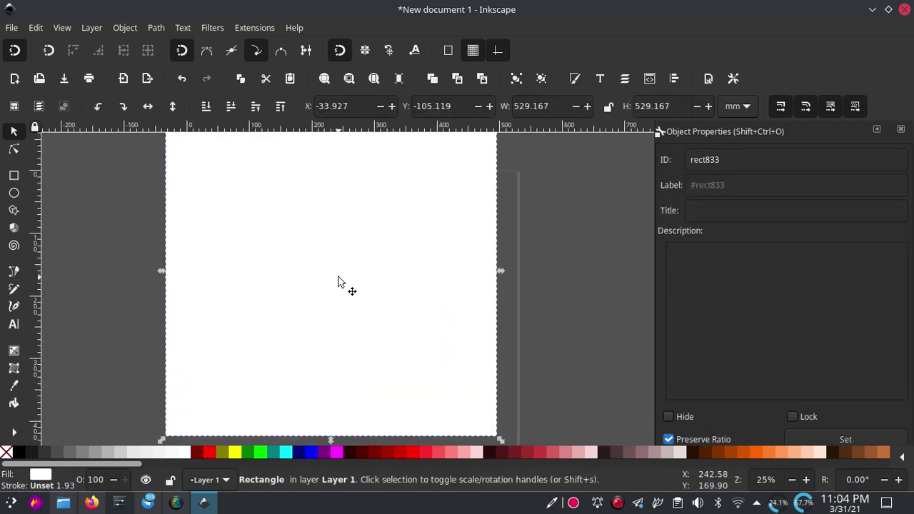
pyautogui.hotkey('ctrl', 'z')
pyautogui.click(538, 233)
pyautogui.moveTo(373, 284); pyautogui.dragTo(371, 283)
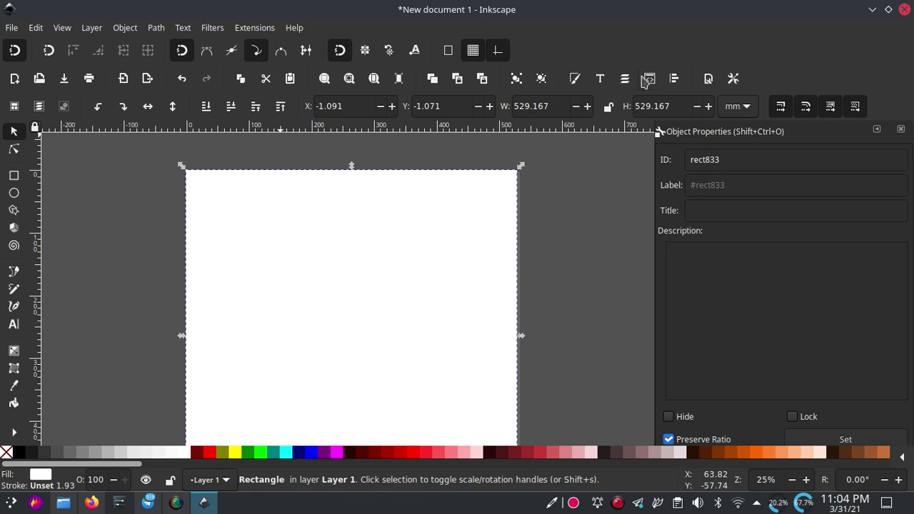
# Add a new rectangular grid (grid831, 1 px spacing) in Document Properties.
pyautogui.click(705, 78)
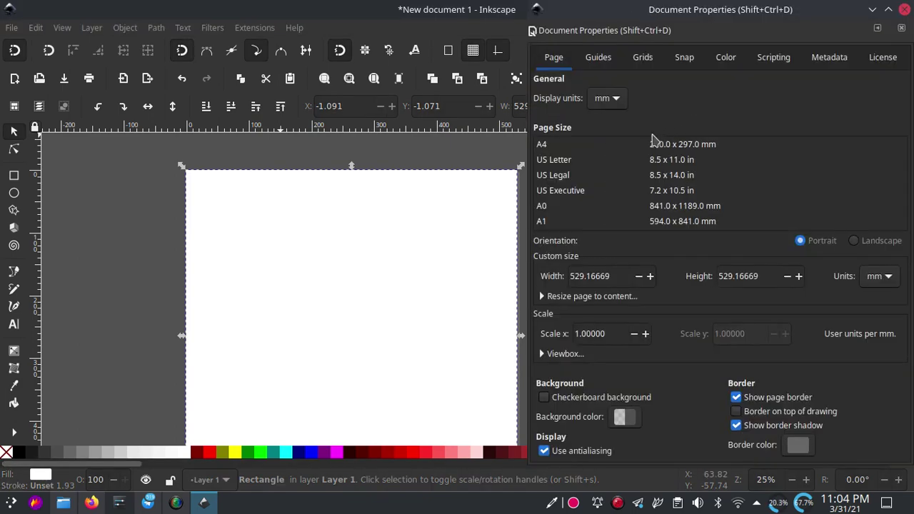
pyautogui.moveTo(694, 17); pyautogui.dragTo(434, 106)
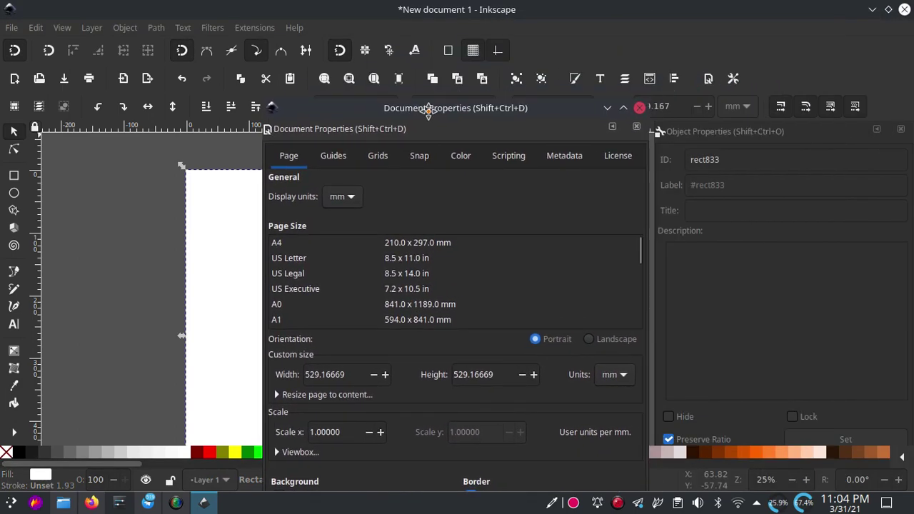
pyautogui.click(384, 155)
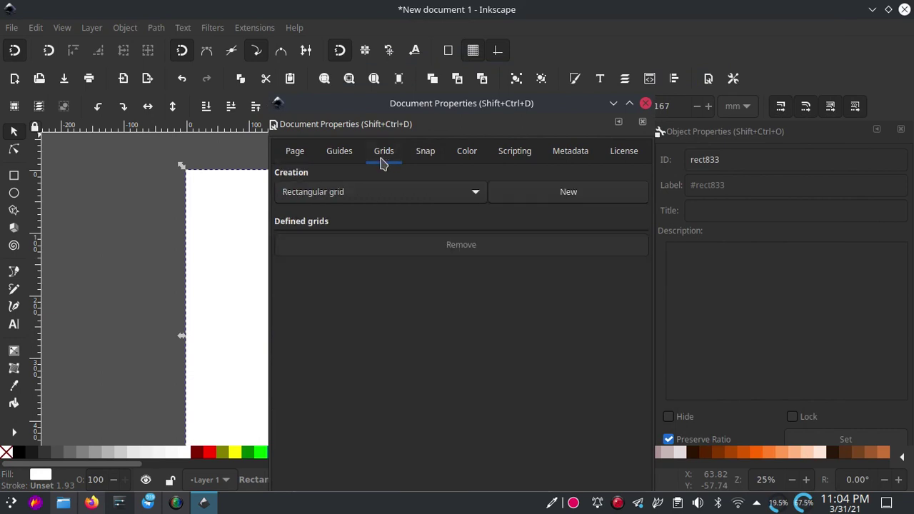
pyautogui.click(466, 196)
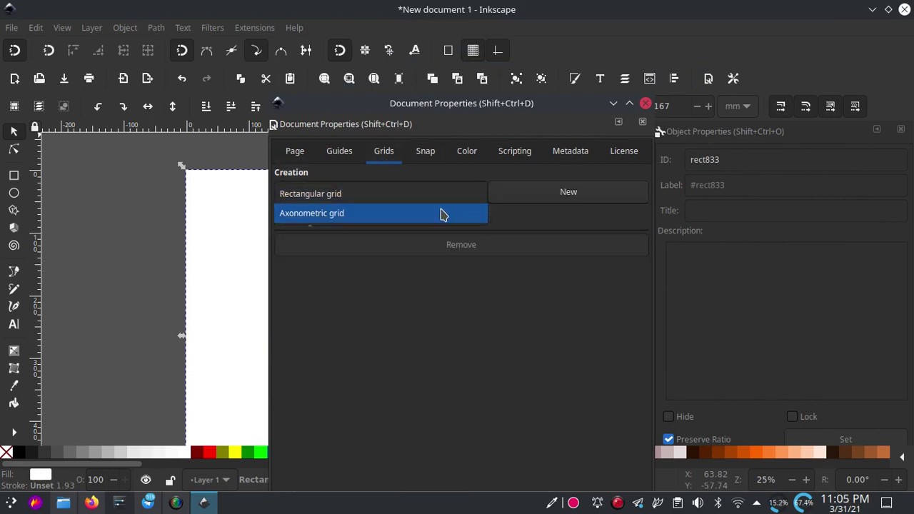
pyautogui.click(442, 193)
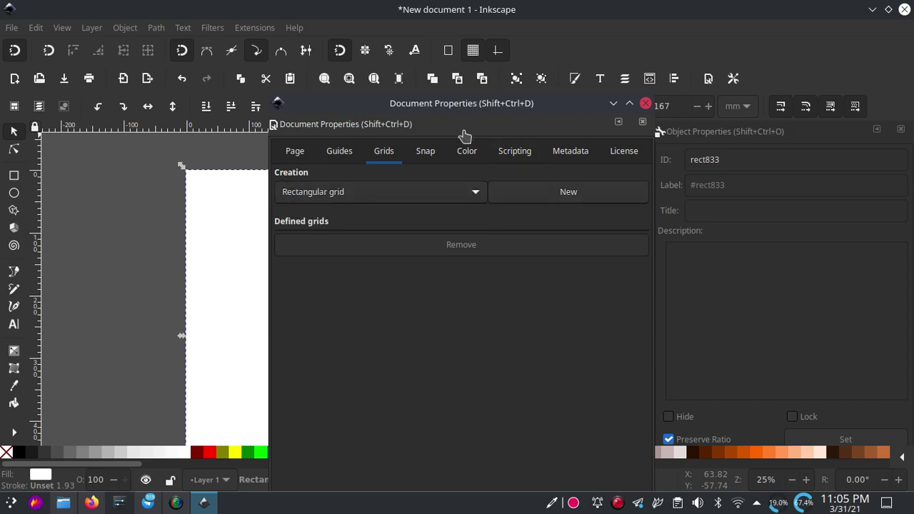
pyautogui.moveTo(444, 105); pyautogui.dragTo(617, 54)
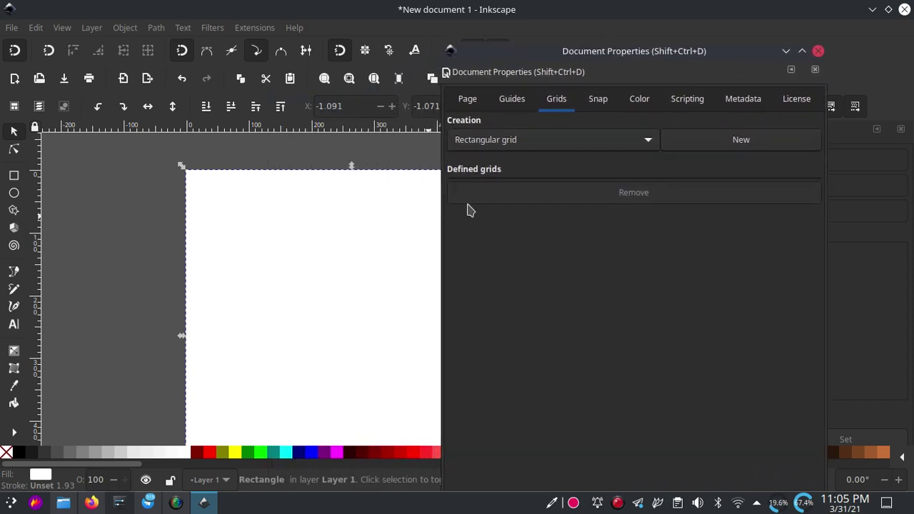
pyautogui.click(727, 147)
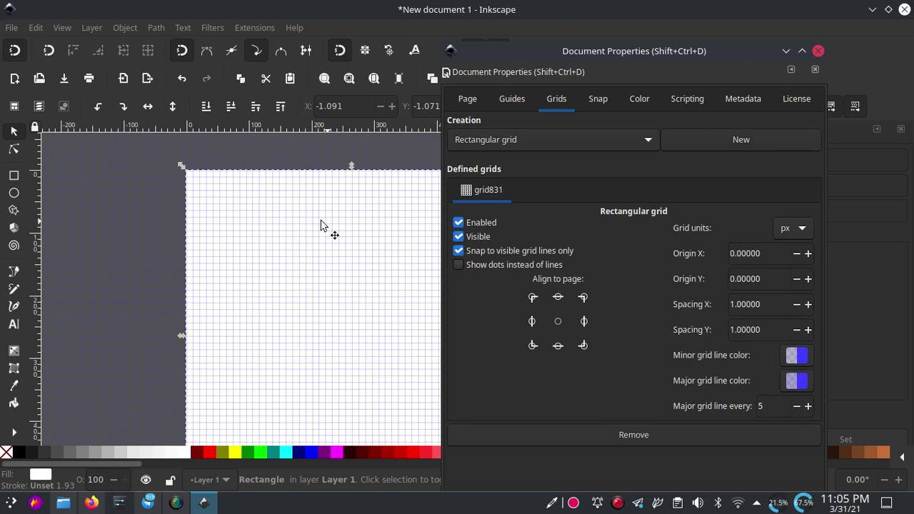
pyautogui.click(819, 53)
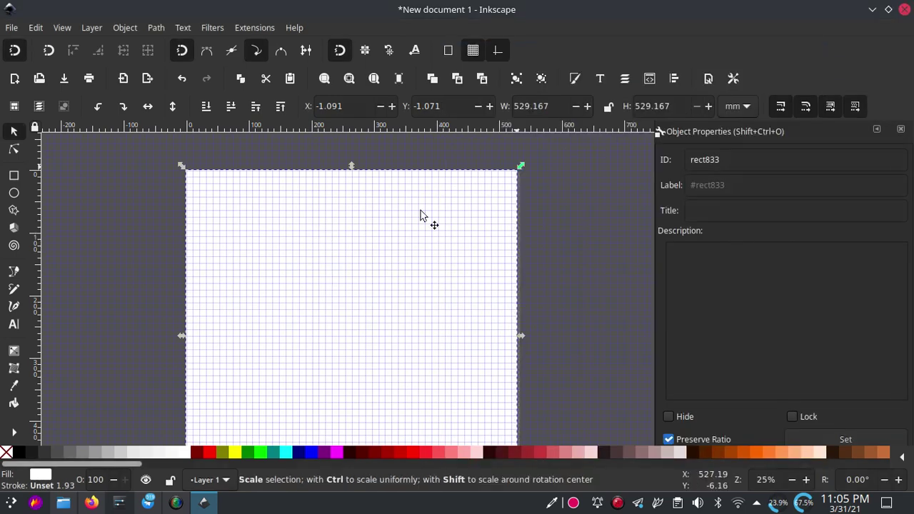
pyautogui.keyDown('ctrl'); pyautogui.scroll(2, 373, 300); pyautogui.keyUp('ctrl')
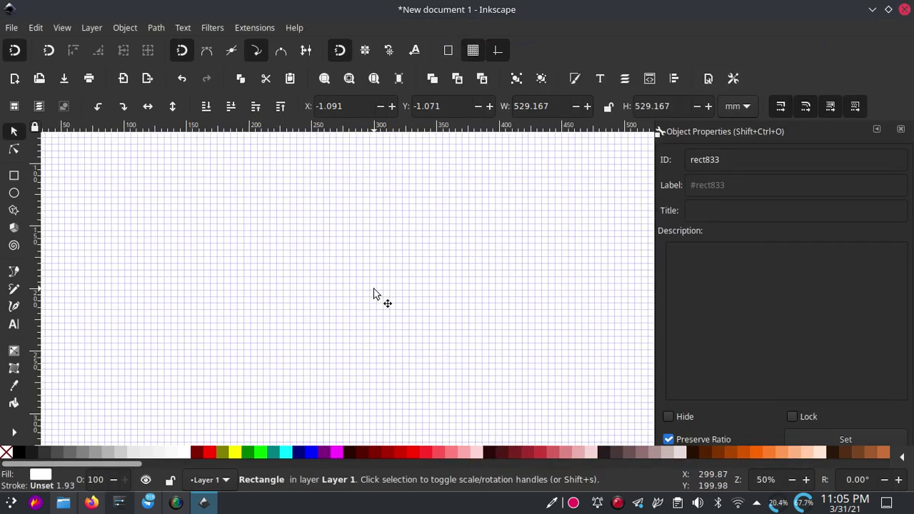
pyautogui.keyDown('ctrl'); pyautogui.scroll(2, 373, 293); pyautogui.keyUp('ctrl')
pyautogui.keyDown('ctrl'); pyautogui.scroll(1, 372, 289); pyautogui.keyUp('ctrl')
pyautogui.keyDown('ctrl'); pyautogui.scroll(1, 373, 288); pyautogui.keyUp('ctrl')
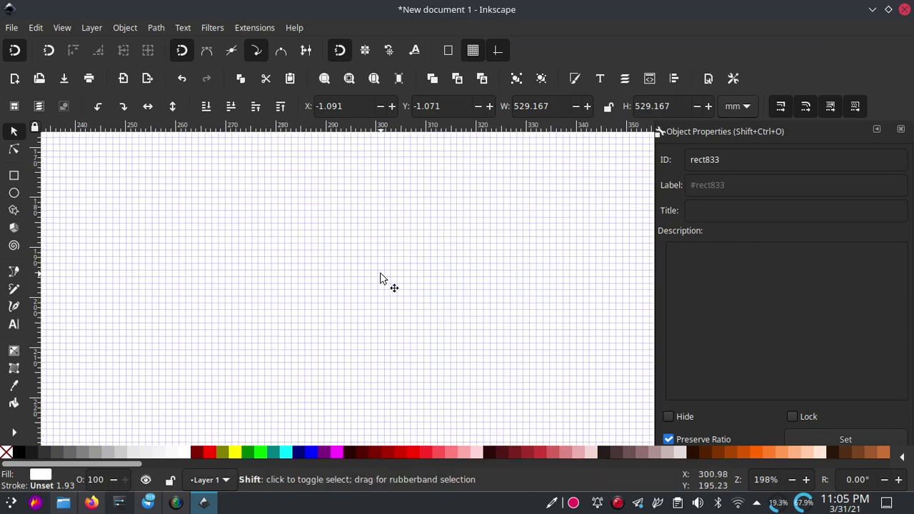
pyautogui.keyDown('ctrl'); pyautogui.scroll(-1, 380, 277); pyautogui.keyUp('ctrl')
pyautogui.keyDown('ctrl'); pyautogui.scroll(-1, 381, 274); pyautogui.keyUp('ctrl')
pyautogui.keyDown('ctrl'); pyautogui.scroll(-2, 380, 271); pyautogui.keyUp('ctrl')
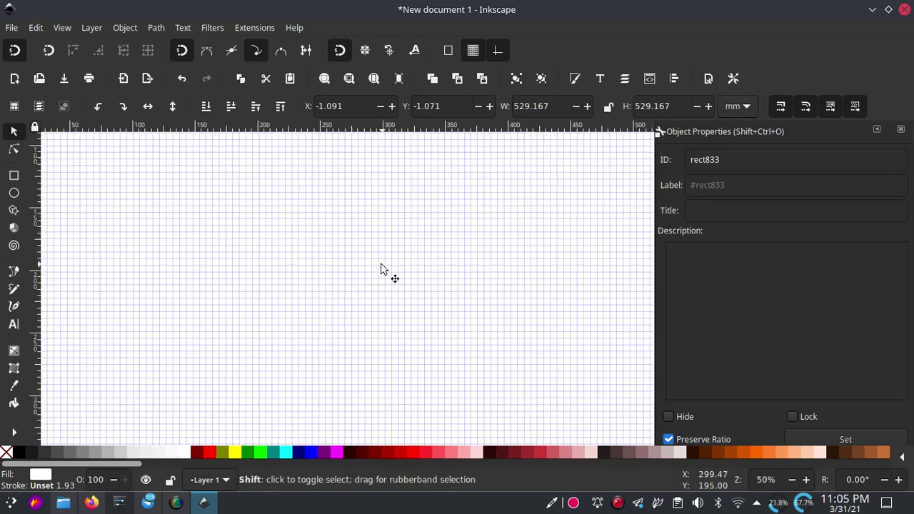
pyautogui.keyDown('ctrl'); pyautogui.scroll(-1, 380, 269); pyautogui.keyUp('ctrl')
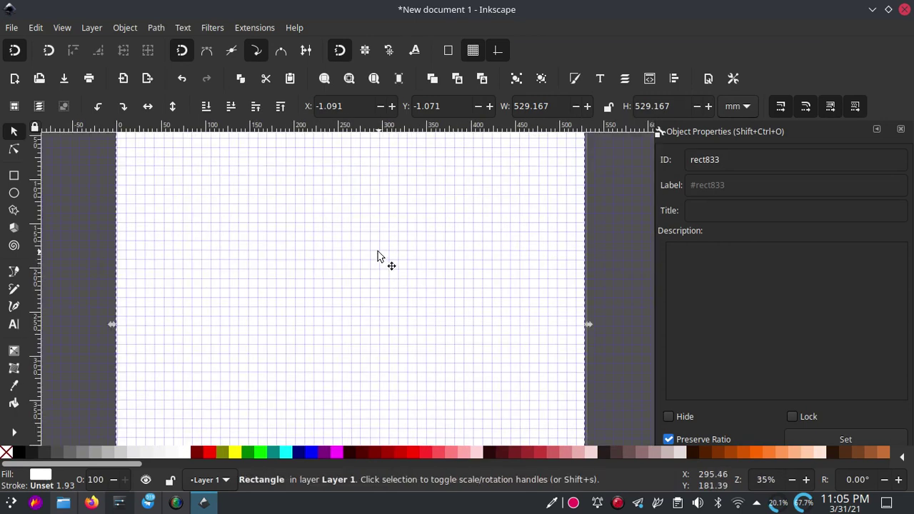
pyautogui.scroll(1, 389, 300)
pyautogui.keyDown('ctrl'); pyautogui.scroll(1, 399, 263); pyautogui.keyUp('ctrl')
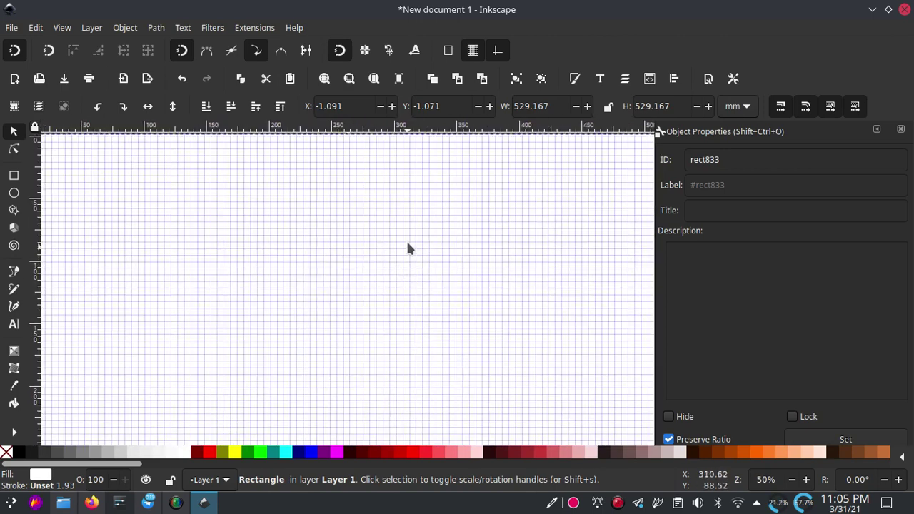
pyautogui.keyDown('ctrl'); pyautogui.scroll(1, 404, 249); pyautogui.keyUp('ctrl')
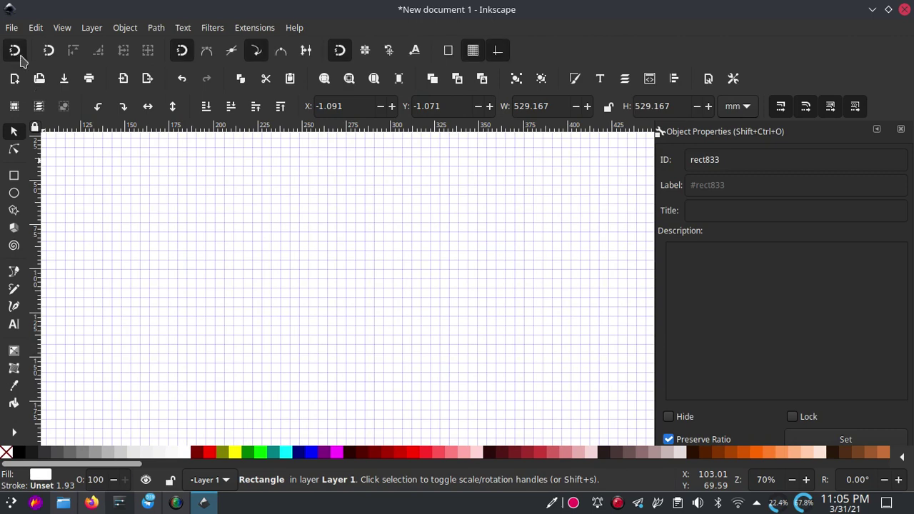
# Pick the Pen tool, trial a closed path on the grid, then undo it.
pyautogui.click(14, 272)
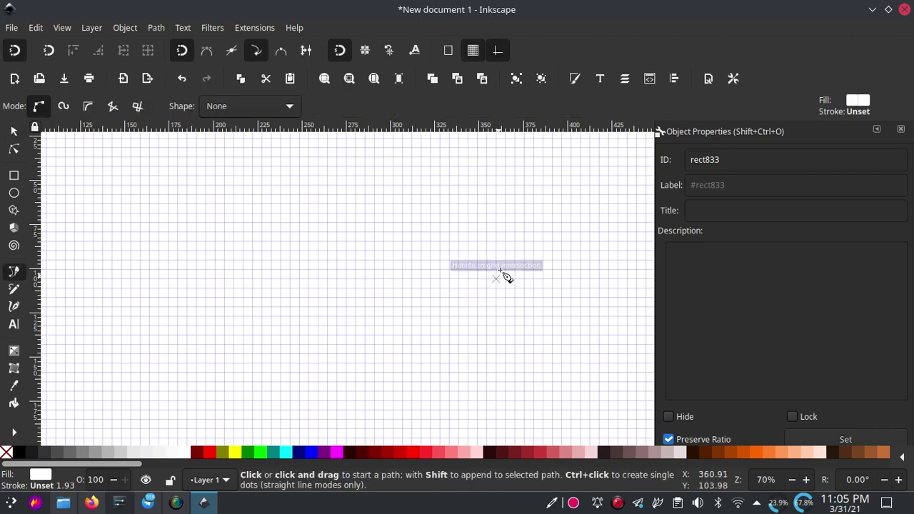
pyautogui.click(487, 205)
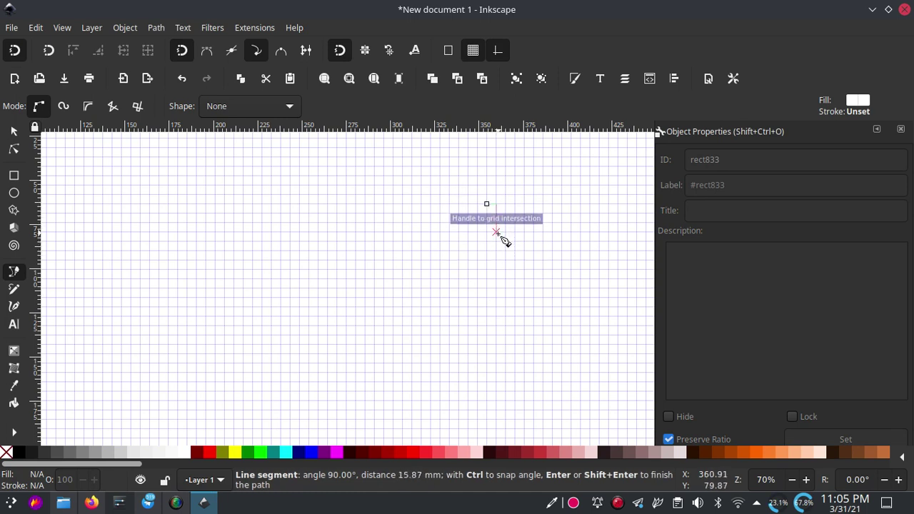
pyautogui.click(496, 241)
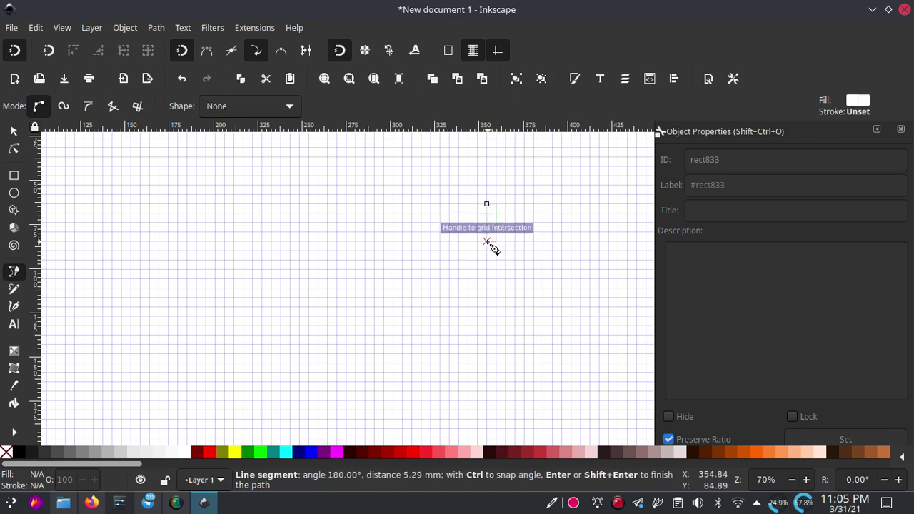
pyautogui.click(487, 205)
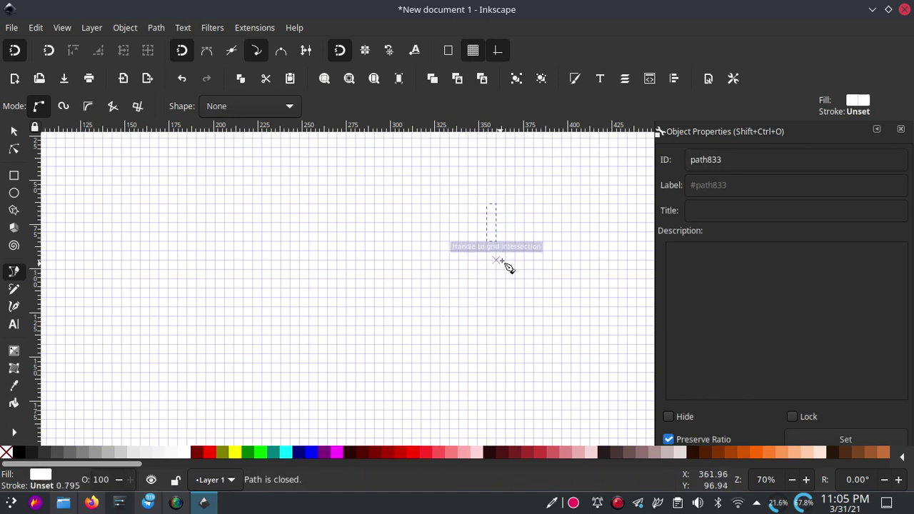
pyautogui.hotkey('ctrl', 'z')
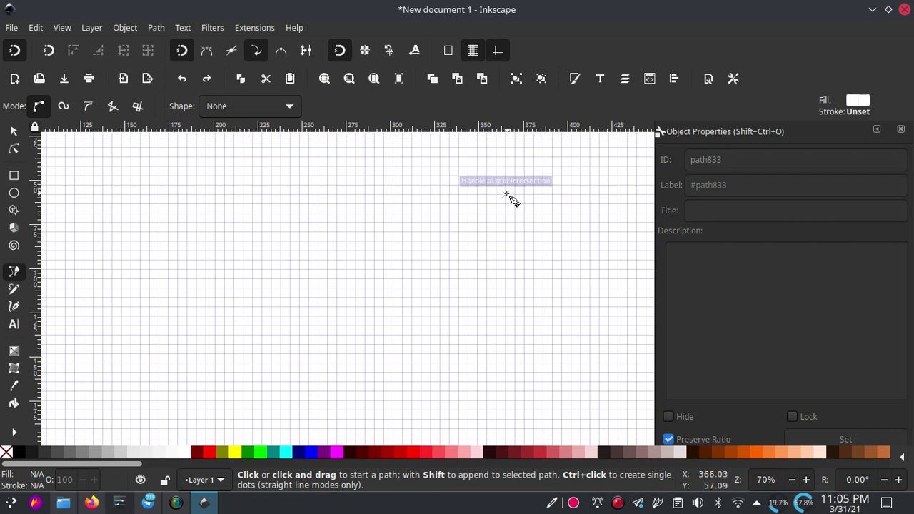
# Trace a thin vertical bar on the grid and fill it maroon (#800000).
pyautogui.click(486, 185)
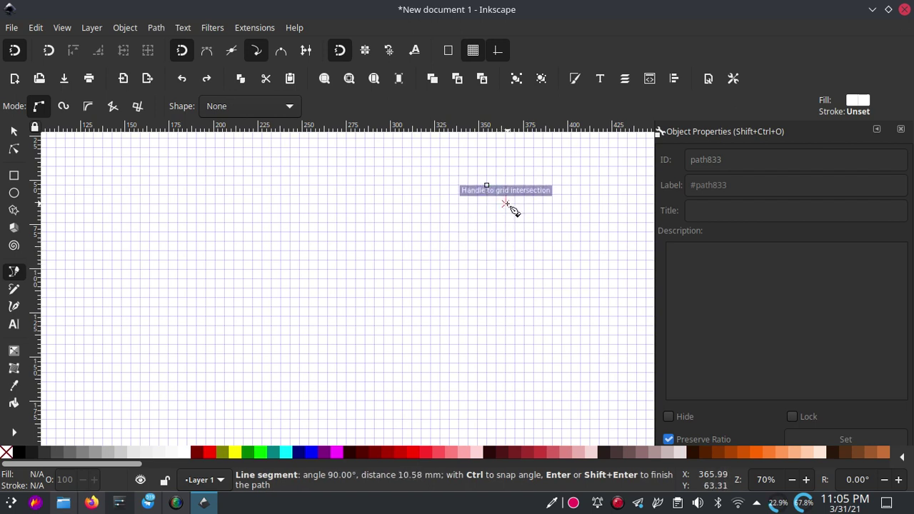
pyautogui.click(505, 260)
pyautogui.click(487, 260)
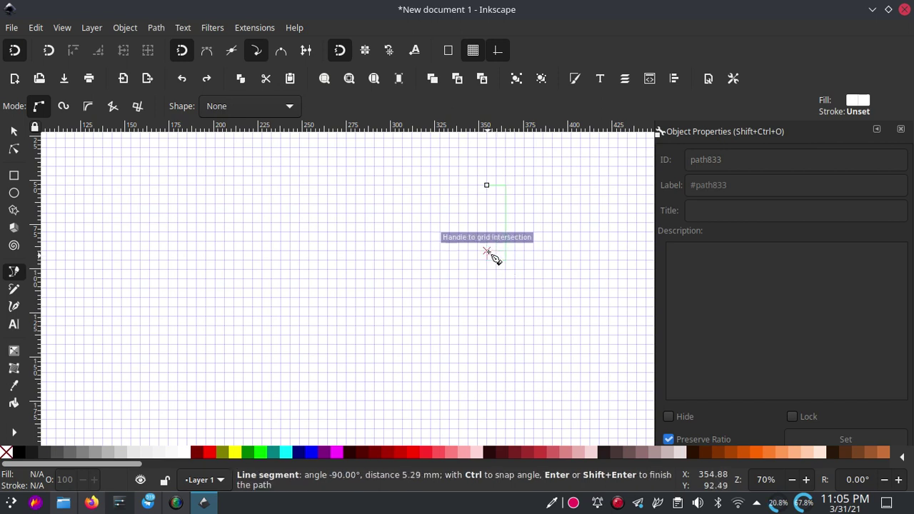
pyautogui.click(486, 186)
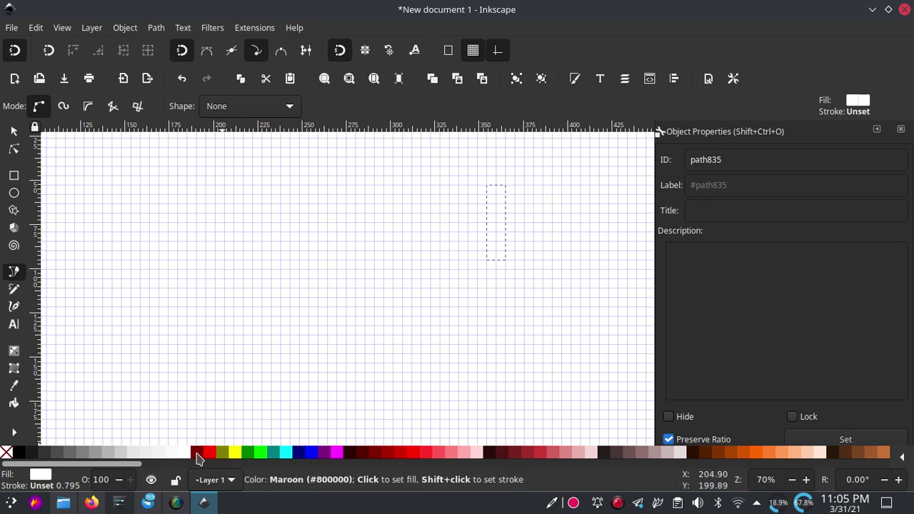
pyautogui.click(200, 452)
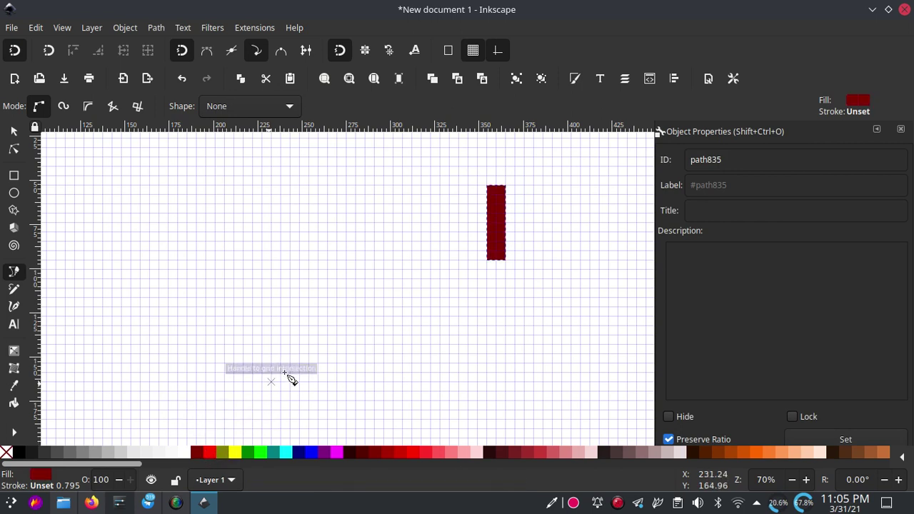
pyautogui.click(468, 186)
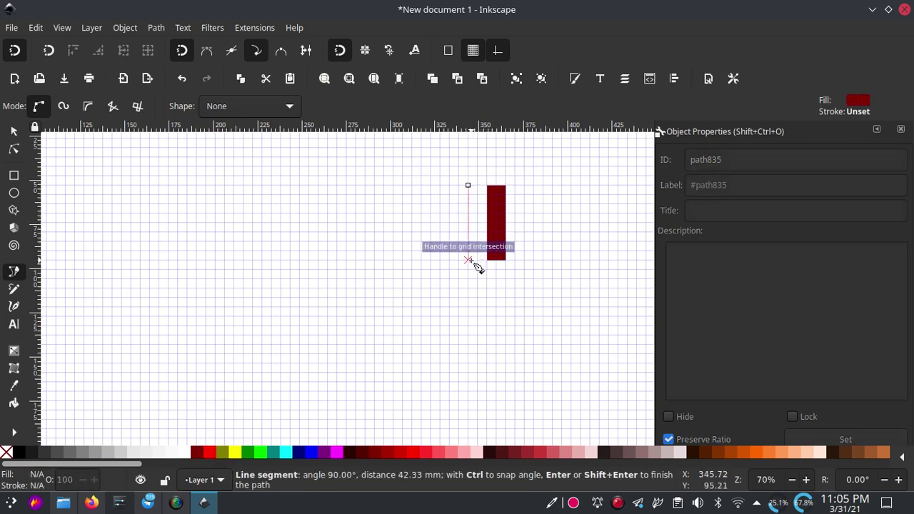
# Trace part of a second outline, then cancel it and undo the maroon bar.
pyautogui.click(468, 260)
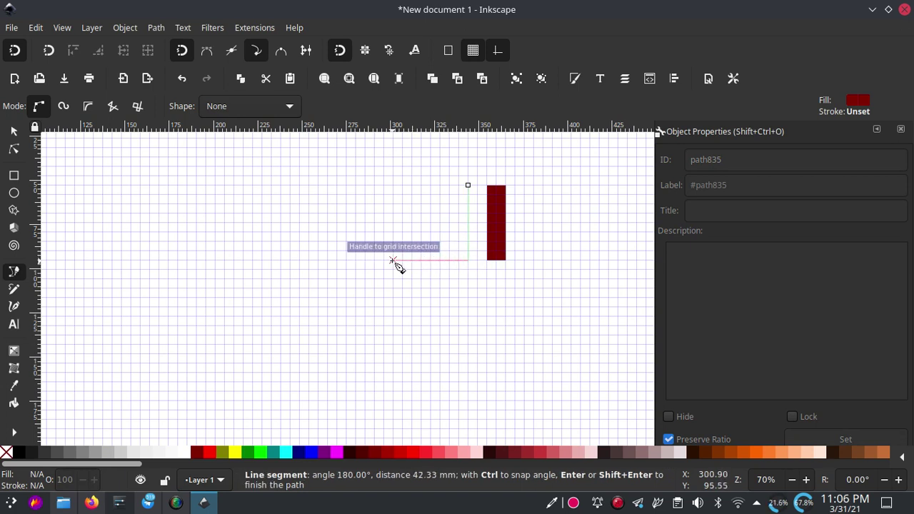
pyautogui.click(337, 260)
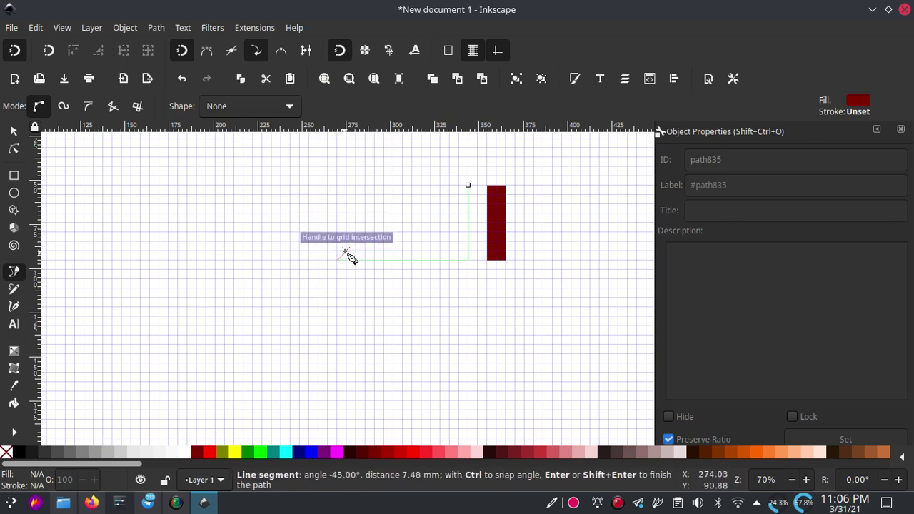
pyautogui.click(337, 204)
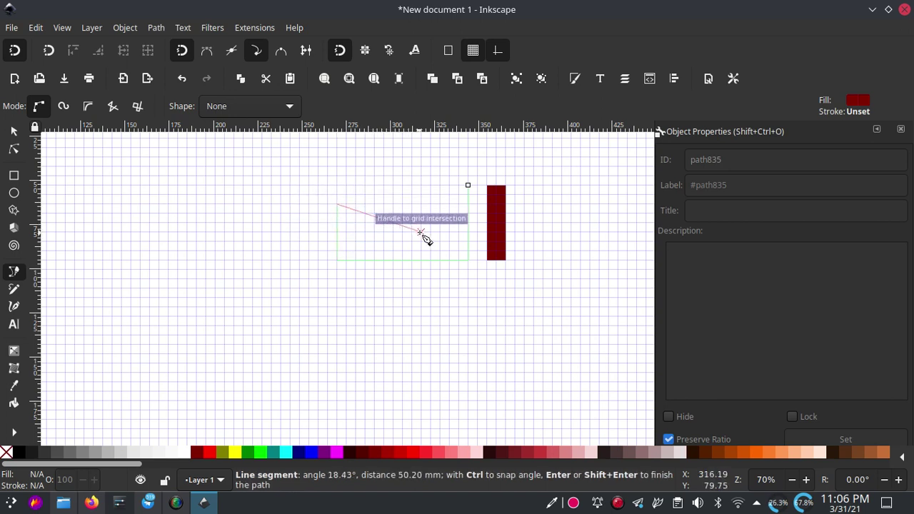
pyautogui.press('Escape')
pyautogui.hotkey('ctrl', 'z')
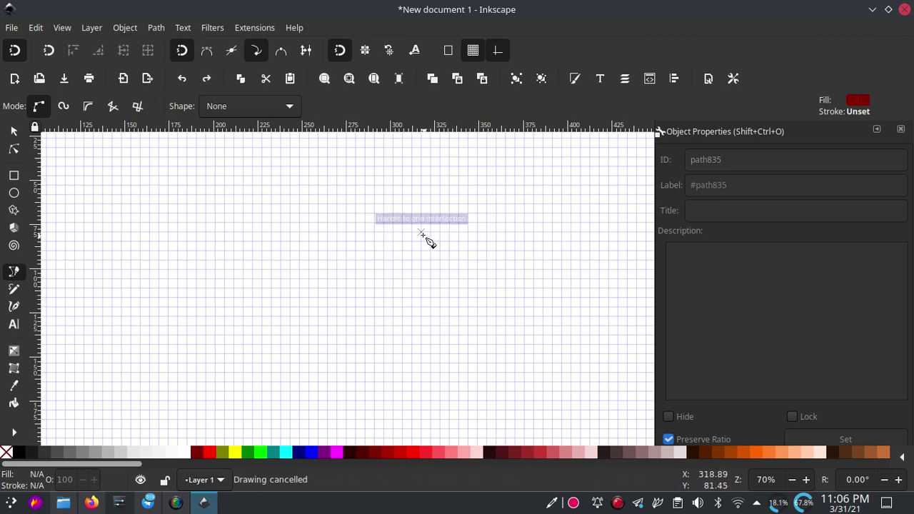
# Redraw the tall vertical bar as a closed filled rectangle on the grid.
pyautogui.keyDown('ctrl'); pyautogui.scroll(-1, 404, 252); pyautogui.keyUp('ctrl')
pyautogui.keyDown('ctrl'); pyautogui.scroll(-2, 421, 254); pyautogui.keyUp('ctrl')
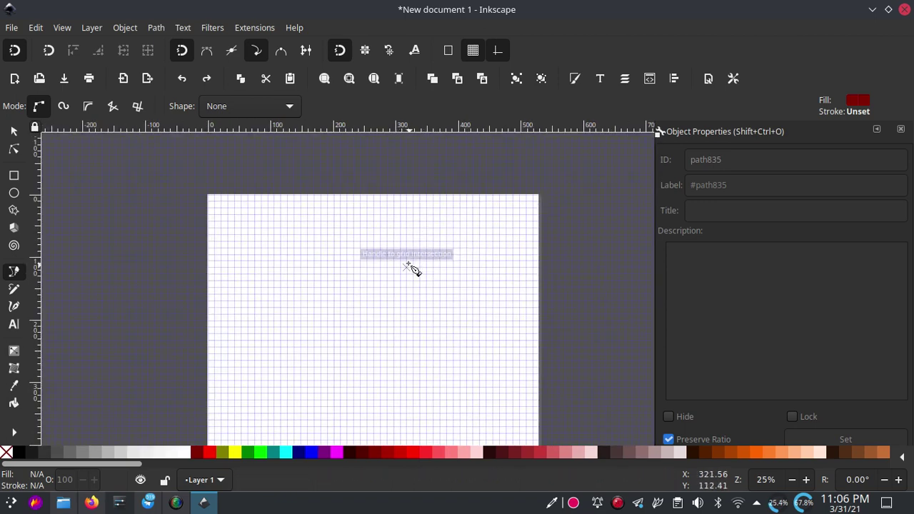
pyautogui.keyDown('ctrl'); pyautogui.scroll(2, 423, 270); pyautogui.keyUp('ctrl')
pyautogui.keyDown('ctrl'); pyautogui.scroll(2, 419, 267); pyautogui.keyUp('ctrl')
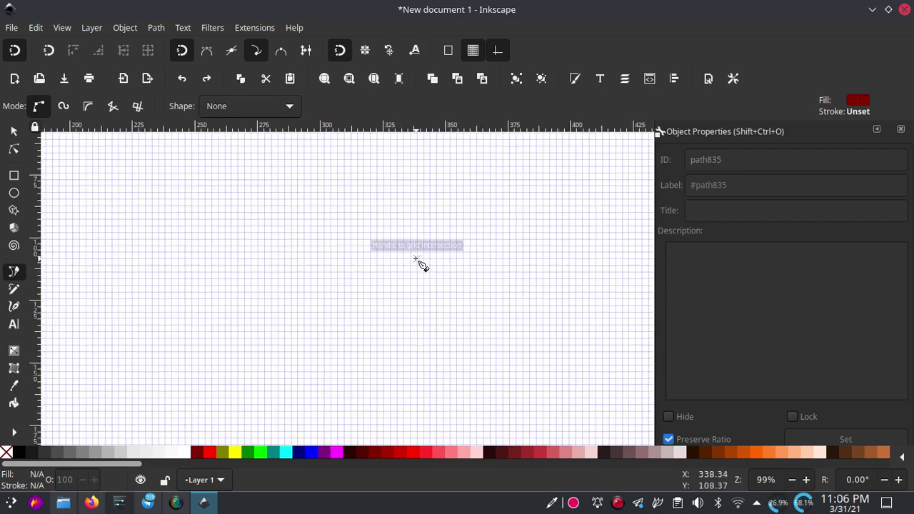
pyautogui.keyDown('ctrl'); pyautogui.scroll(2, 419, 262); pyautogui.keyUp('ctrl')
pyautogui.keyDown('ctrl'); pyautogui.scroll(2, 415, 264); pyautogui.keyUp('ctrl')
pyautogui.keyDown('ctrl'); pyautogui.scroll(3, 410, 263); pyautogui.keyUp('ctrl')
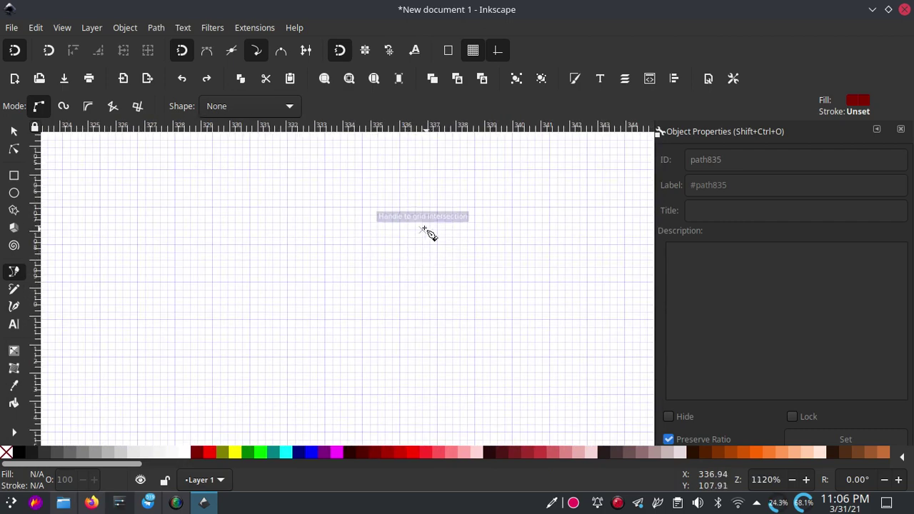
pyautogui.keyDown('ctrl'); pyautogui.scroll(-1, 427, 226); pyautogui.keyUp('ctrl')
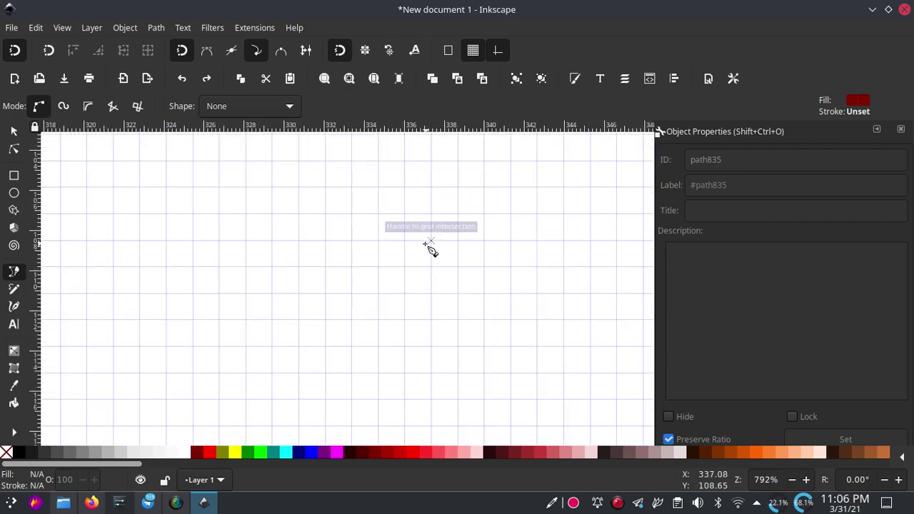
pyautogui.keyDown('ctrl'); pyautogui.scroll(-1, 429, 252); pyautogui.keyUp('ctrl')
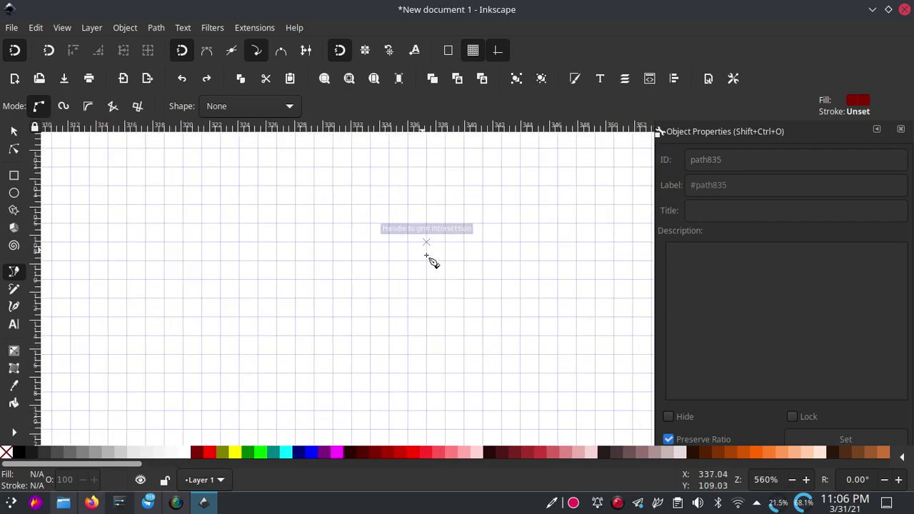
pyautogui.click(520, 186)
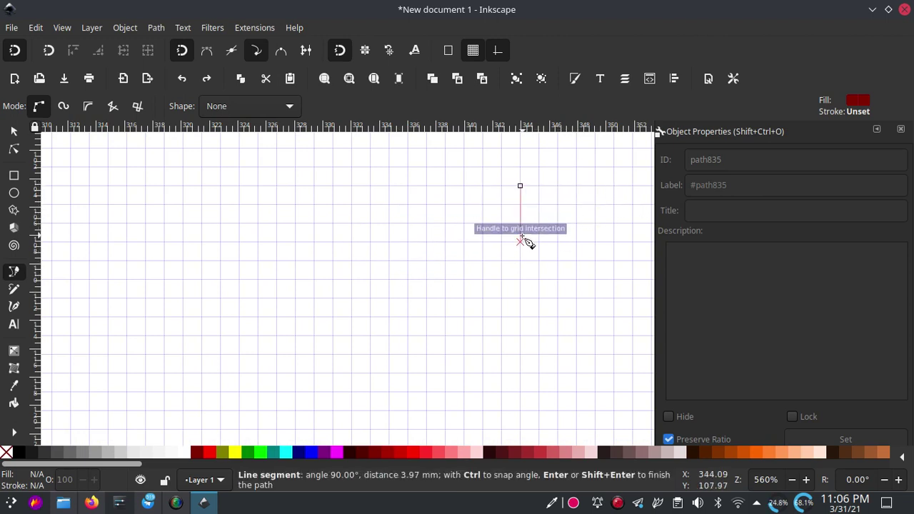
pyautogui.click(520, 260)
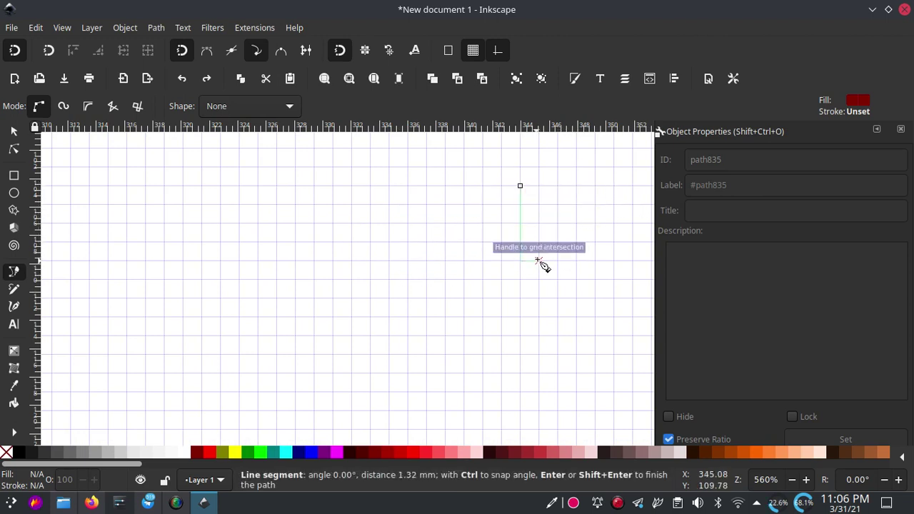
pyautogui.click(539, 261)
pyautogui.click(539, 185)
pyautogui.click(520, 185)
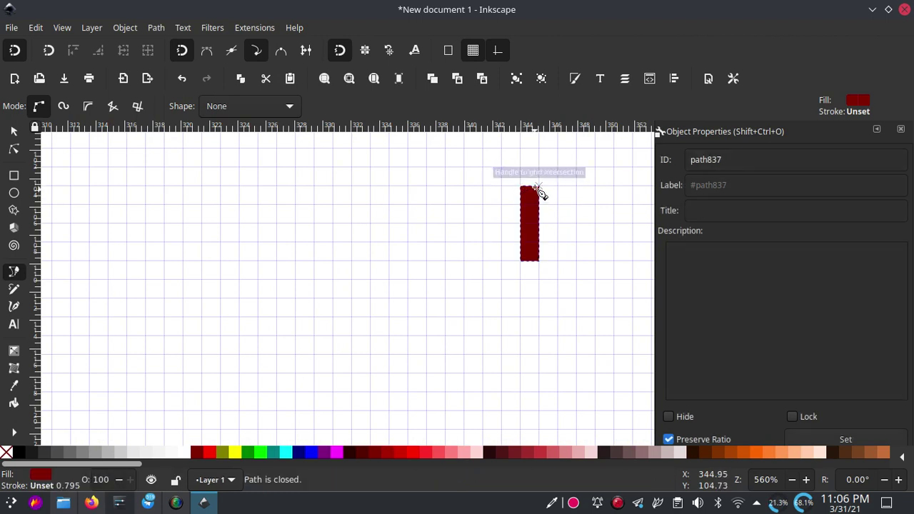
# Start the spiral glyph left of the bar, tracing its outer frame along the grid.
pyautogui.click(501, 186)
pyautogui.click(501, 261)
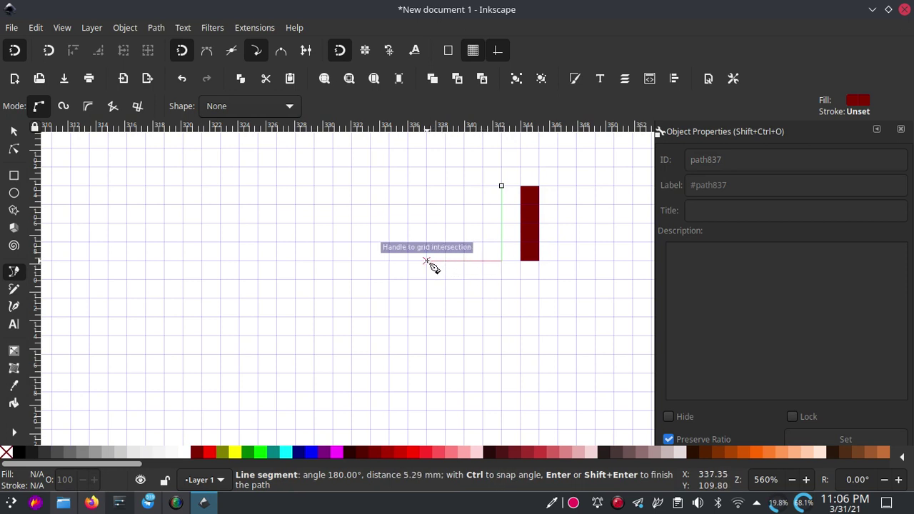
pyautogui.click(370, 261)
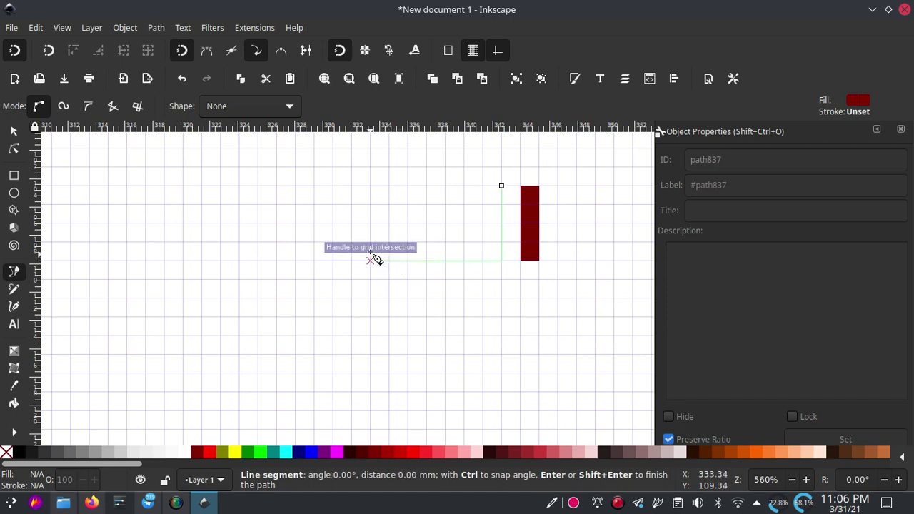
pyautogui.click(370, 205)
pyautogui.click(426, 205)
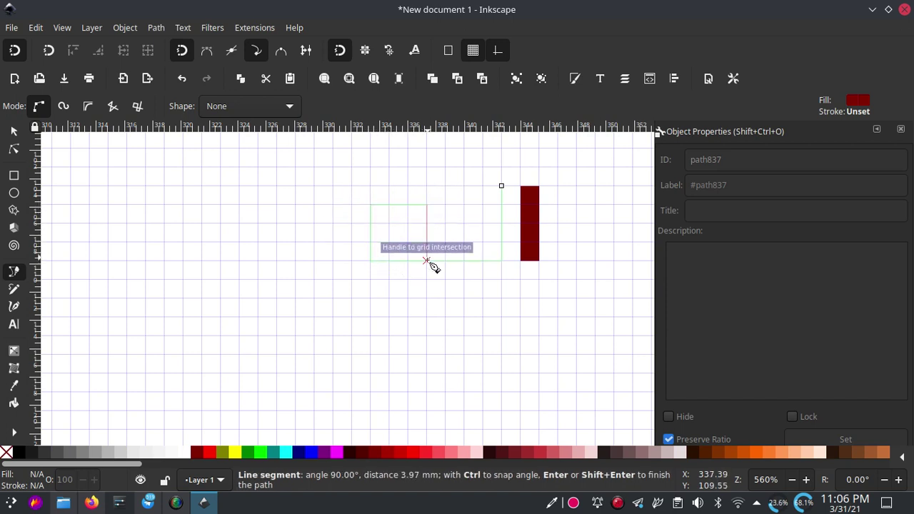
pyautogui.click(427, 299)
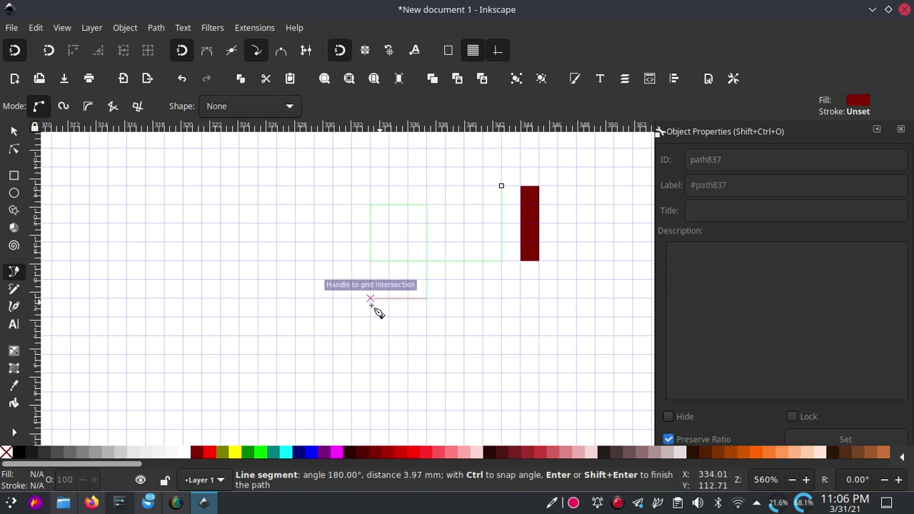
pyautogui.click(333, 299)
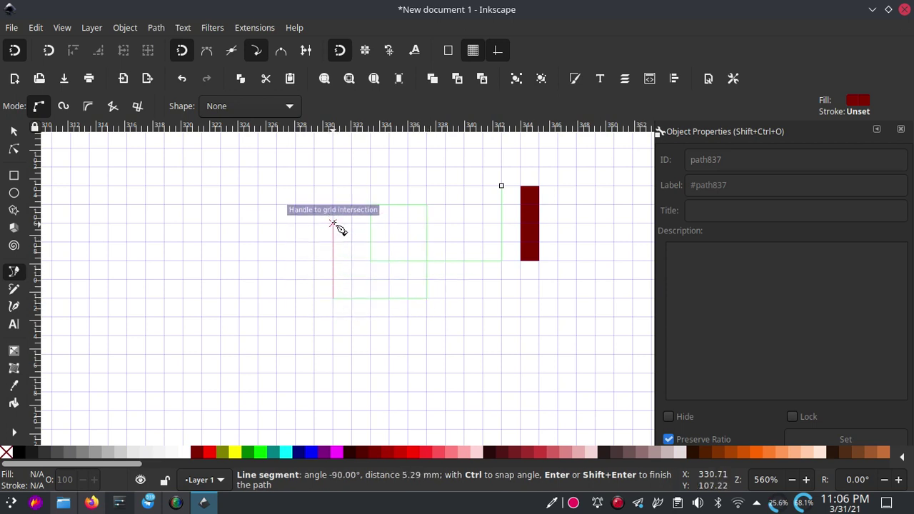
pyautogui.click(333, 148)
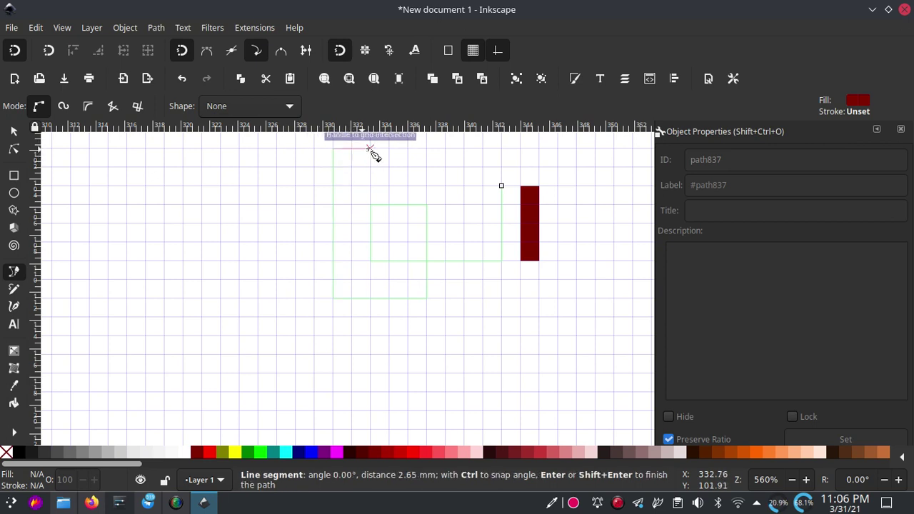
pyautogui.click(576, 148)
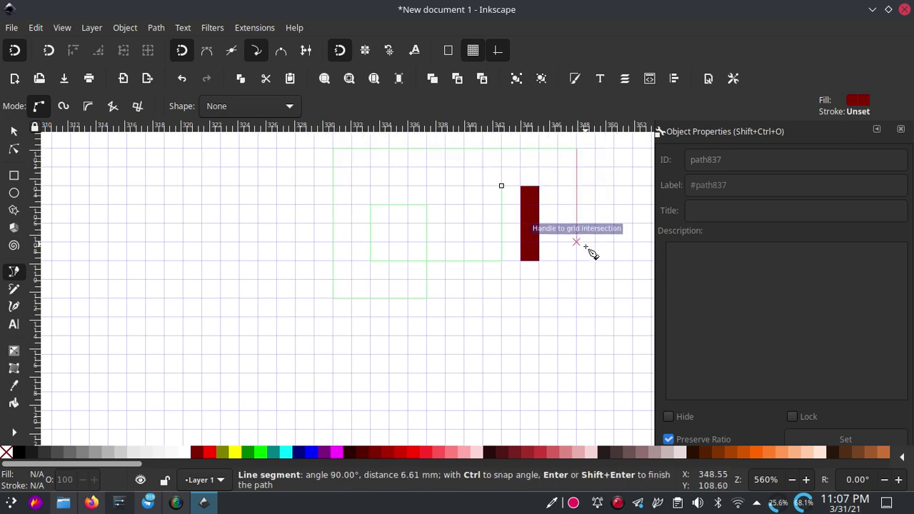
pyautogui.click(577, 298)
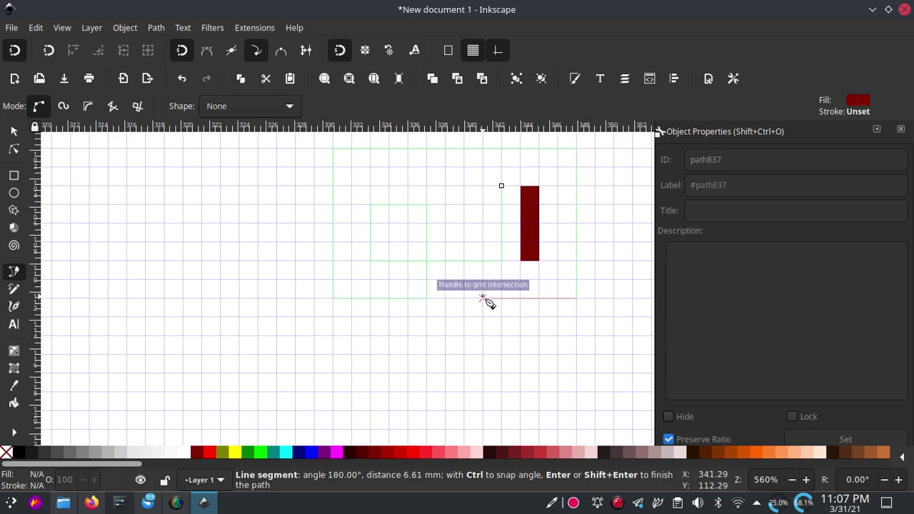
# Trace the spiral's inner turns and close it into a filled maroon glyph.
pyautogui.click(482, 298)
pyautogui.click(482, 279)
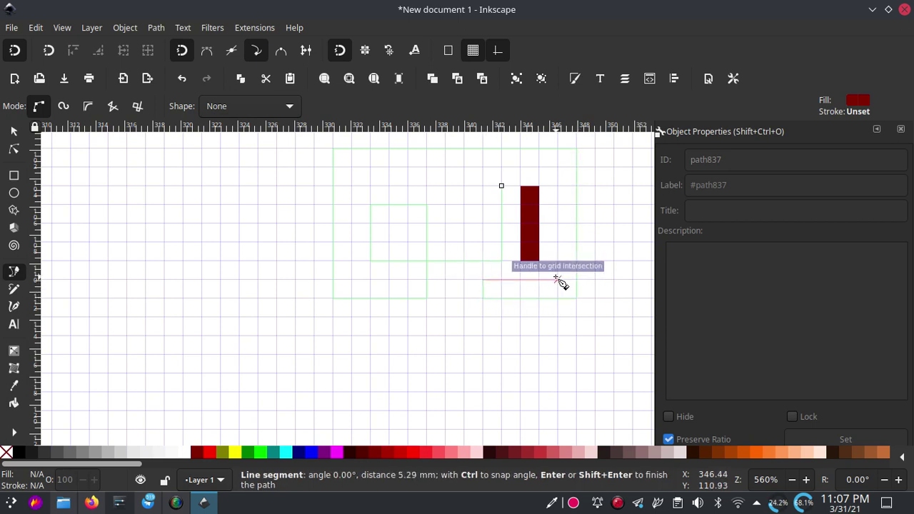
pyautogui.click(558, 279)
pyautogui.click(558, 167)
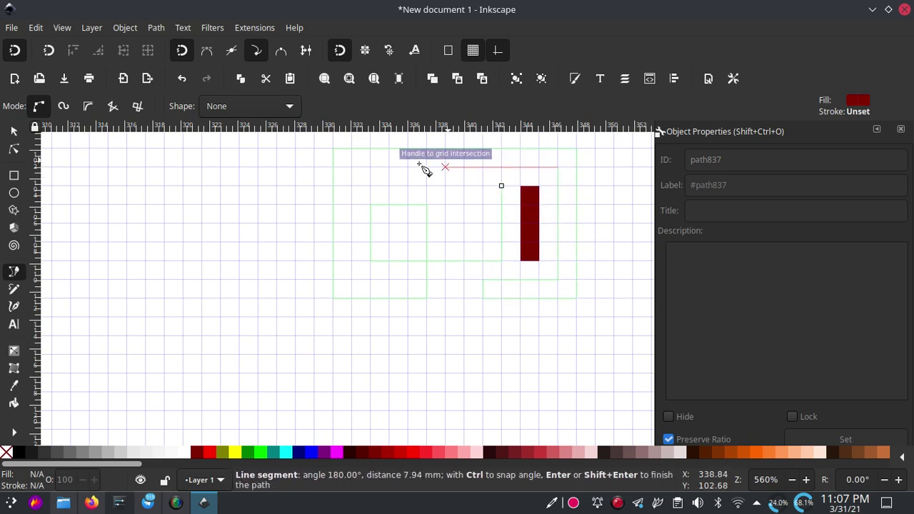
pyautogui.click(351, 167)
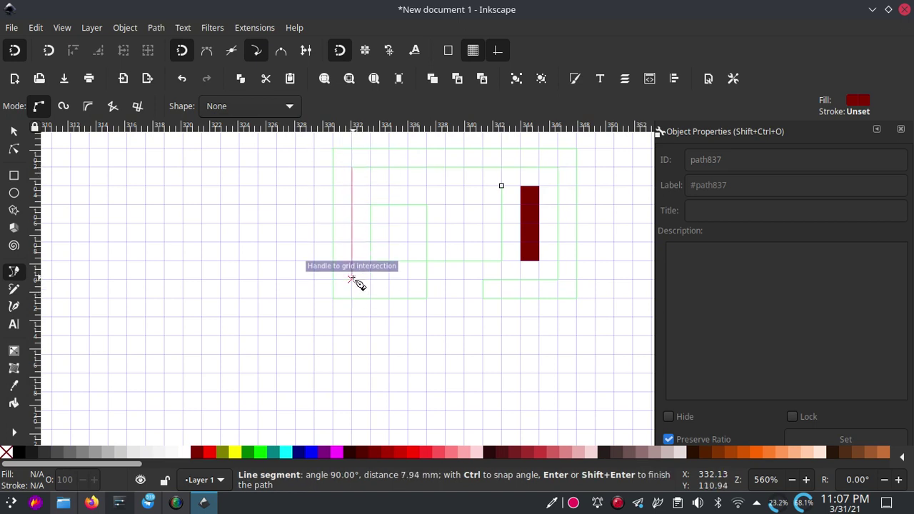
pyautogui.click(351, 279)
pyautogui.click(408, 280)
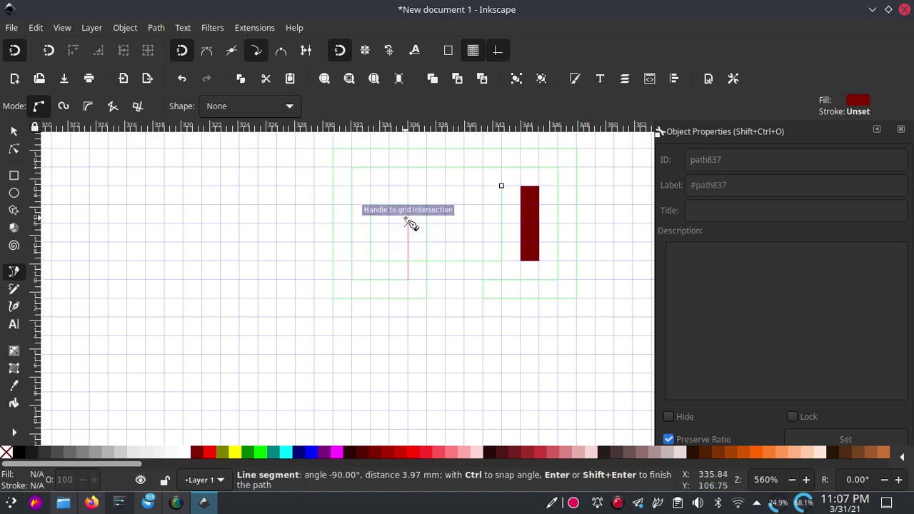
pyautogui.click(407, 223)
pyautogui.click(389, 242)
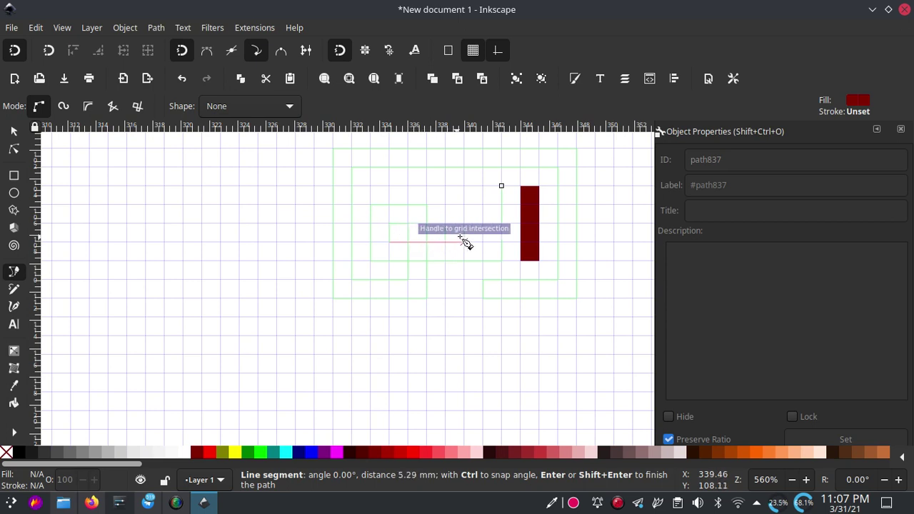
pyautogui.click(482, 242)
pyautogui.click(483, 185)
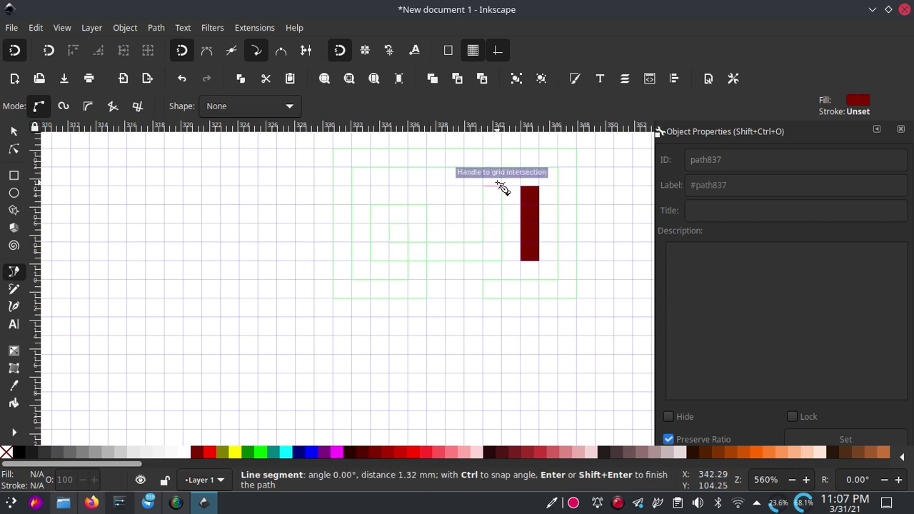
pyautogui.click(502, 186)
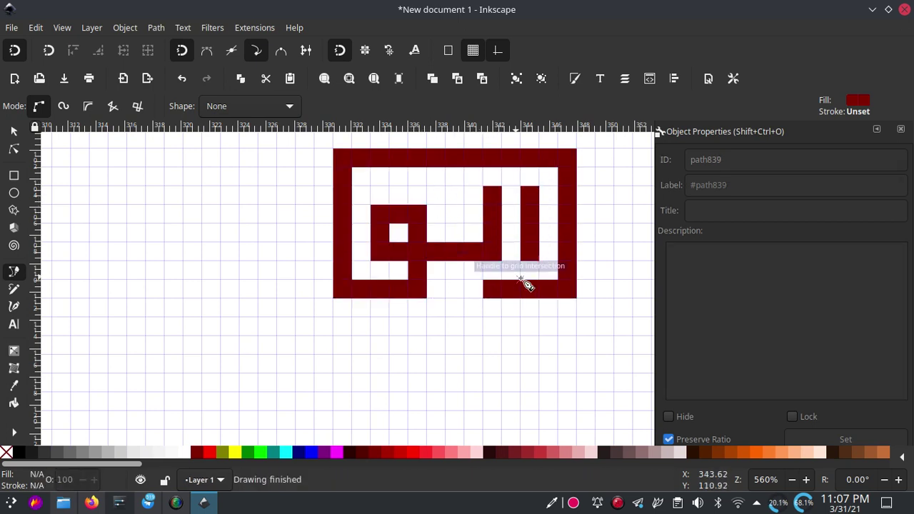
# Pen-draw a small square in the glyph's bottom gap and select the glyph frame.
pyautogui.click(446, 280)
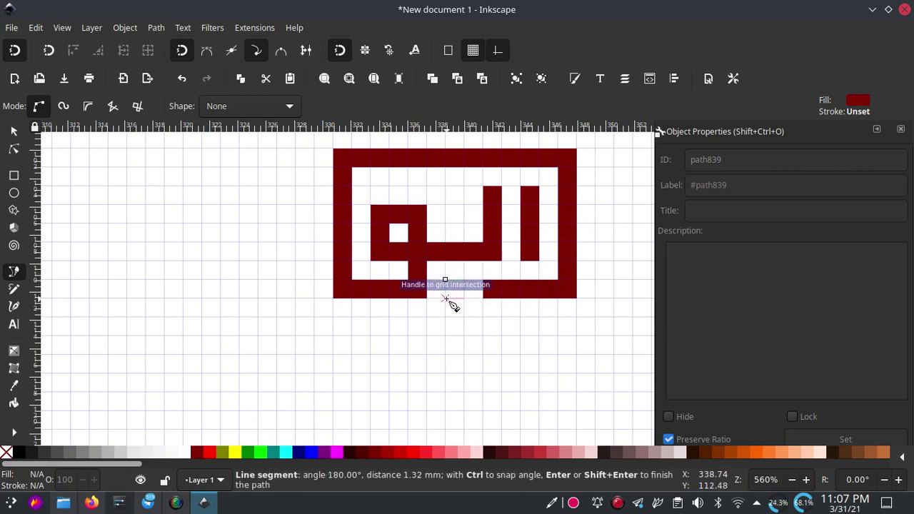
pyautogui.click(446, 298)
pyautogui.click(445, 280)
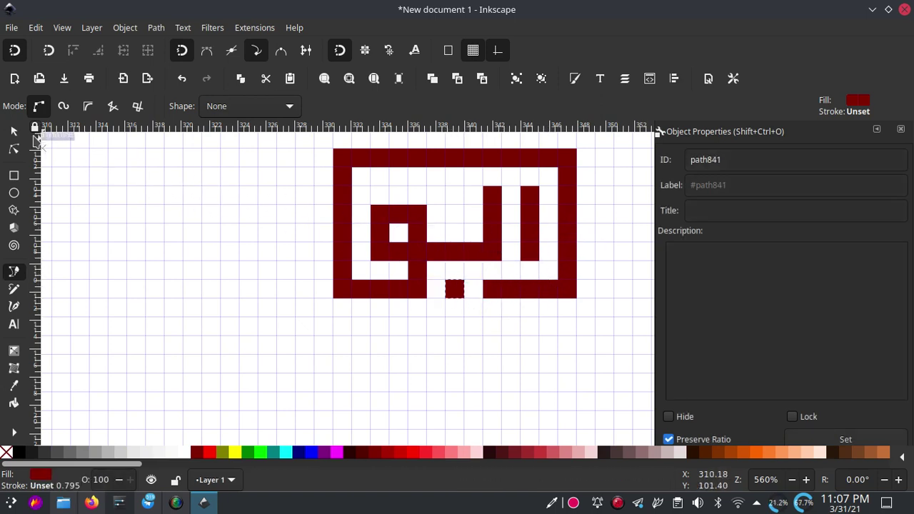
pyautogui.click(14, 132)
pyautogui.scroll(2, 444, 255)
pyautogui.hscroll(1, 445, 255)
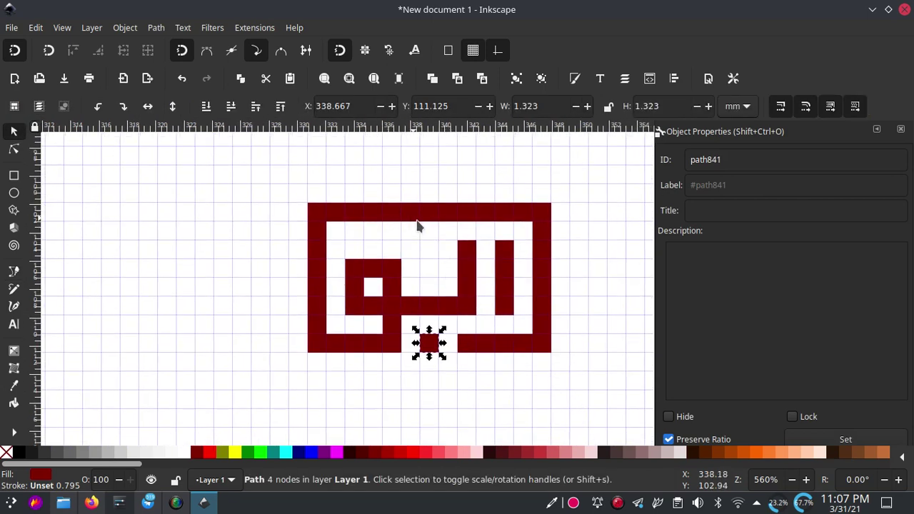
pyautogui.click(446, 265)
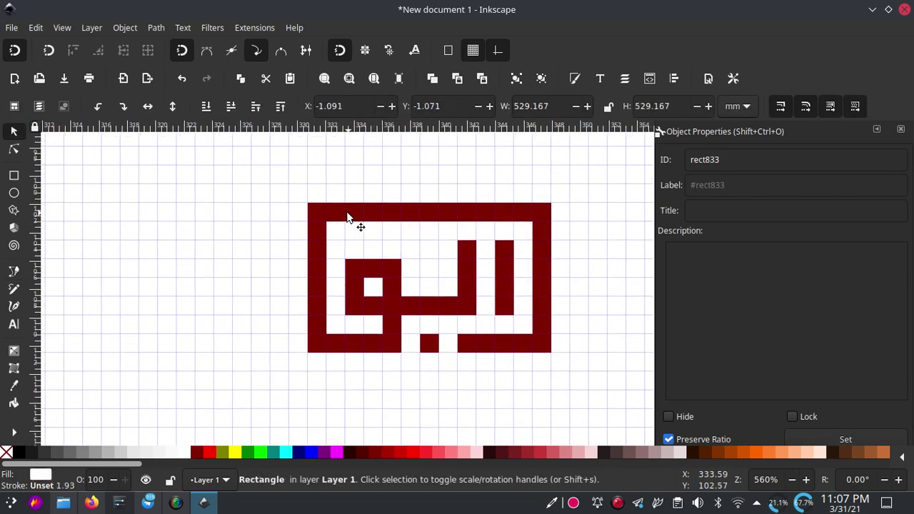
pyautogui.click(348, 217)
# Cut an opening in the frame's top edge by subtracting a rectangle with Path > Difference.
pyautogui.click(13, 177)
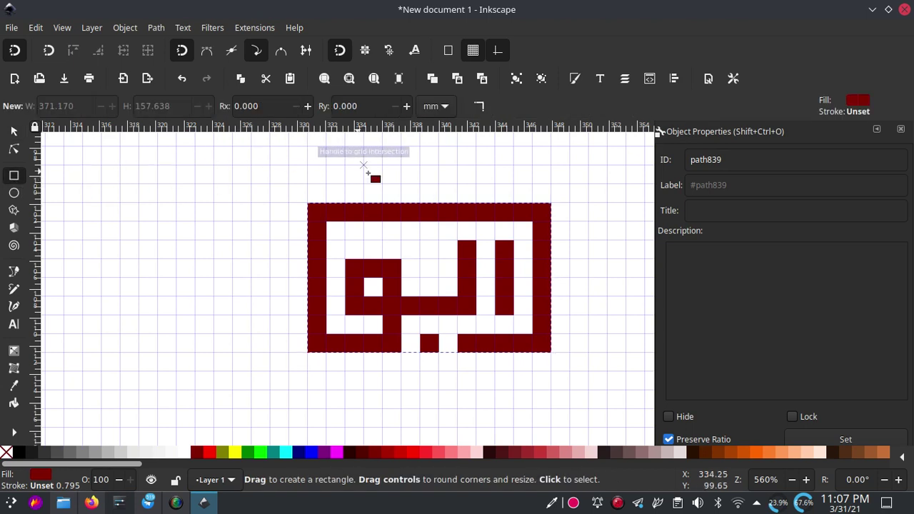
pyautogui.moveTo(345, 165)
pyautogui.mouseDown()
pyautogui.moveTo(438, 237)
pyautogui.moveTo(456, 239)
pyautogui.mouseUp()
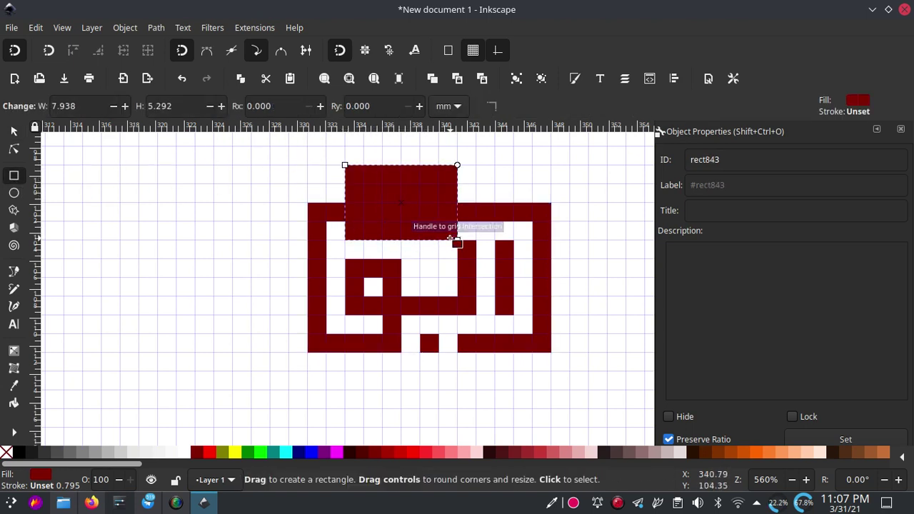
pyautogui.click(14, 133)
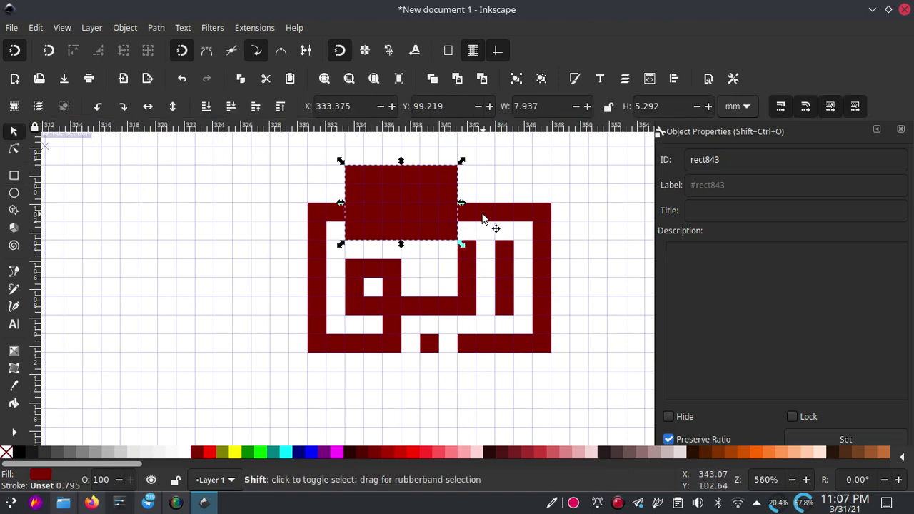
pyautogui.keyDown('shift'); pyautogui.click(483, 218); pyautogui.keyUp('shift')
pyautogui.click(156, 31)
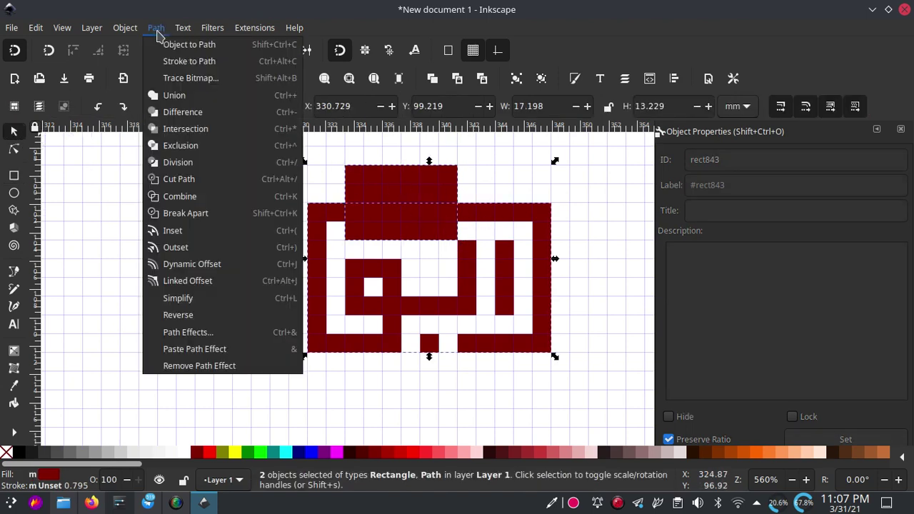
pyautogui.click(187, 111)
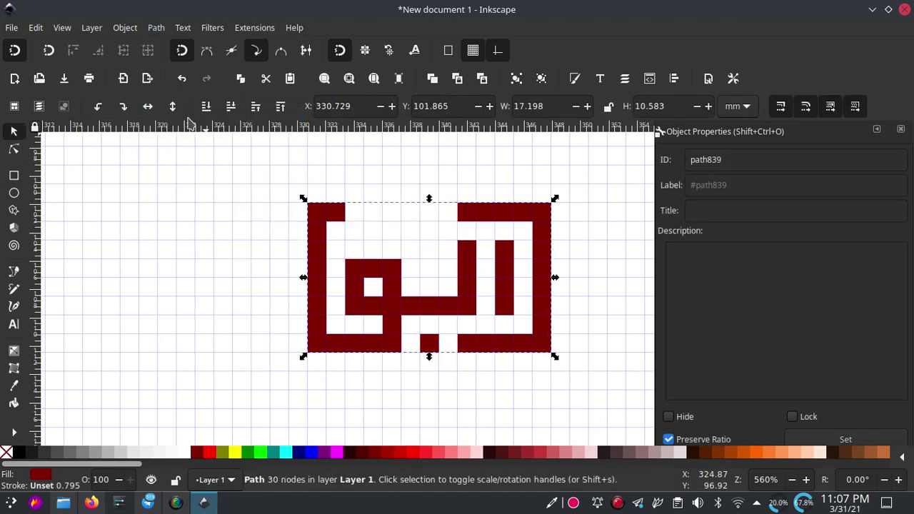
pyautogui.click(182, 198)
# Type 'STUDIO' above the glyph and set it to 6 pt.
pyautogui.click(14, 324)
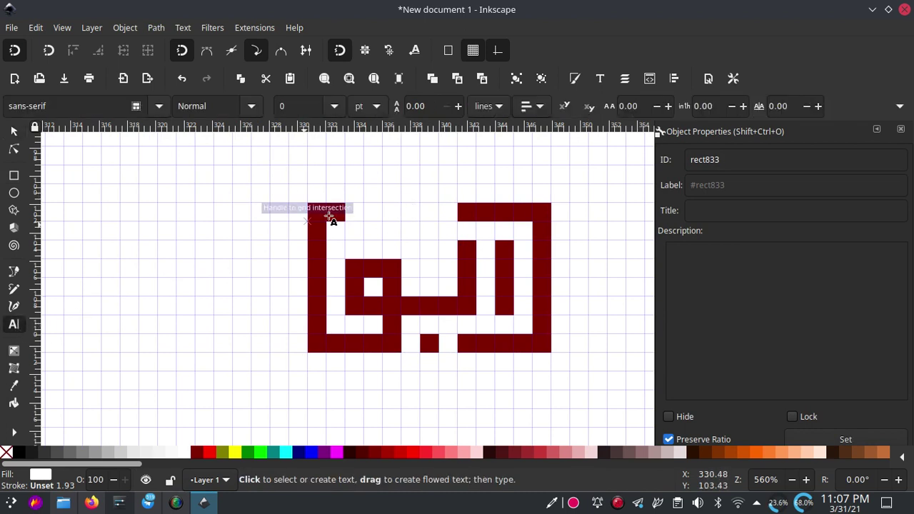
pyautogui.click(346, 165)
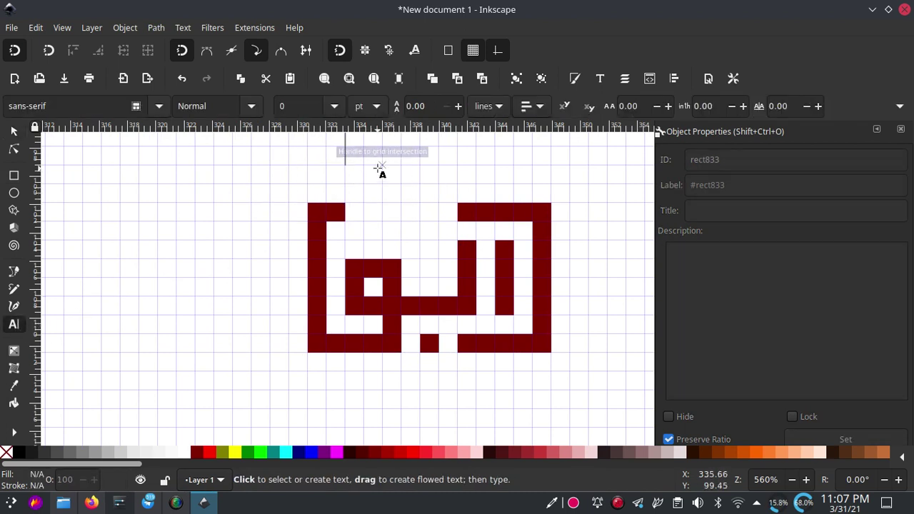
pyautogui.write('ST')
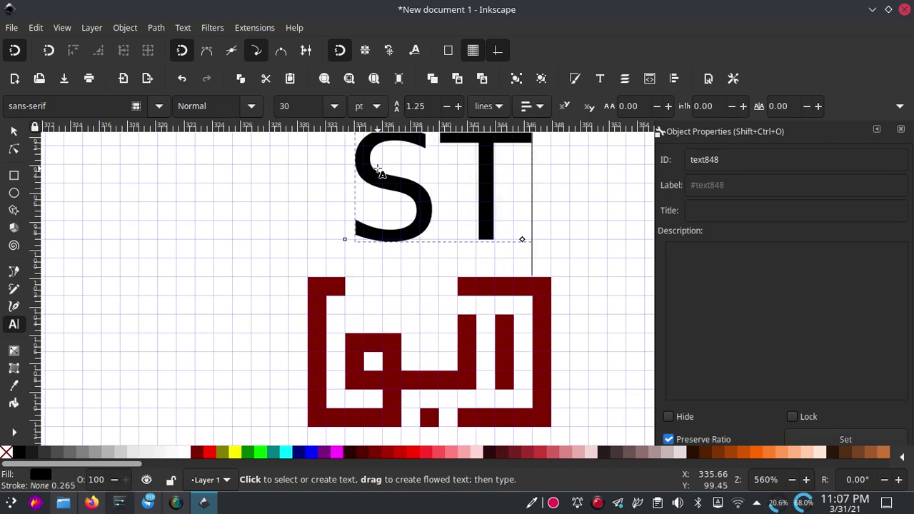
pyautogui.write('UDIO')
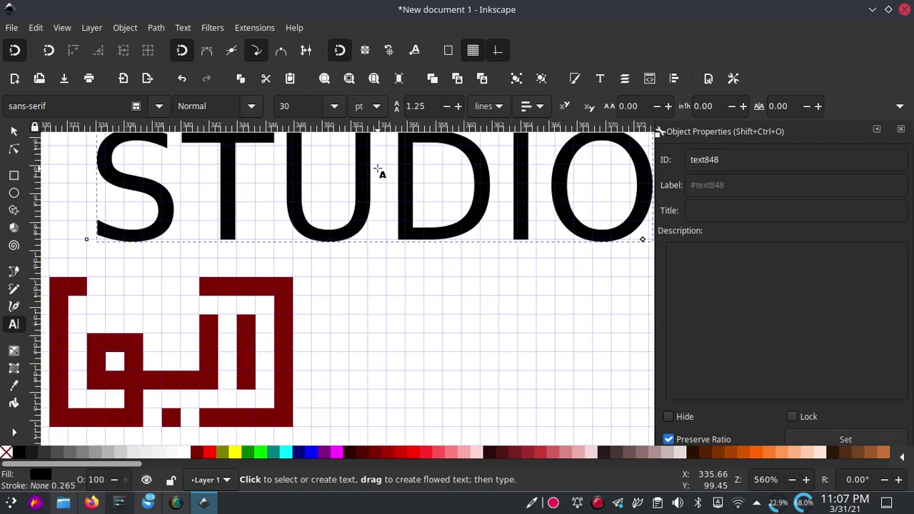
pyautogui.hotkey('ctrl', 'a')
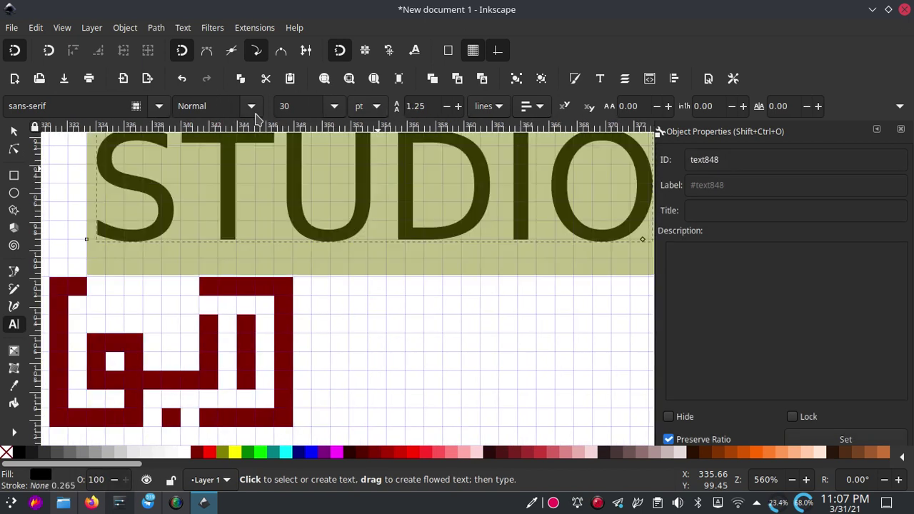
pyautogui.click(334, 106)
pyautogui.click(300, 86)
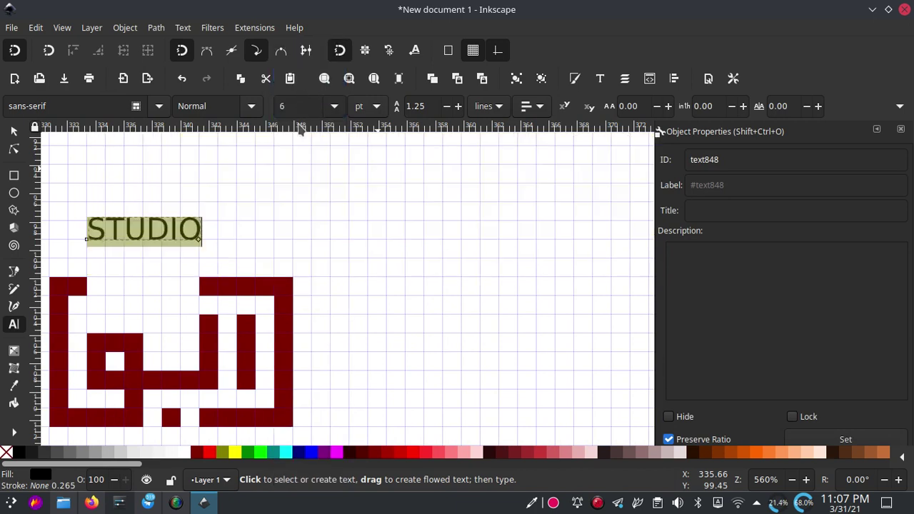
pyautogui.moveTo(161, 232)
pyautogui.mouseDown()
pyautogui.moveTo(318, 161)
pyautogui.moveTo(305, 204)
pyautogui.mouseUp()
pyautogui.scroll(2, 304, 204)
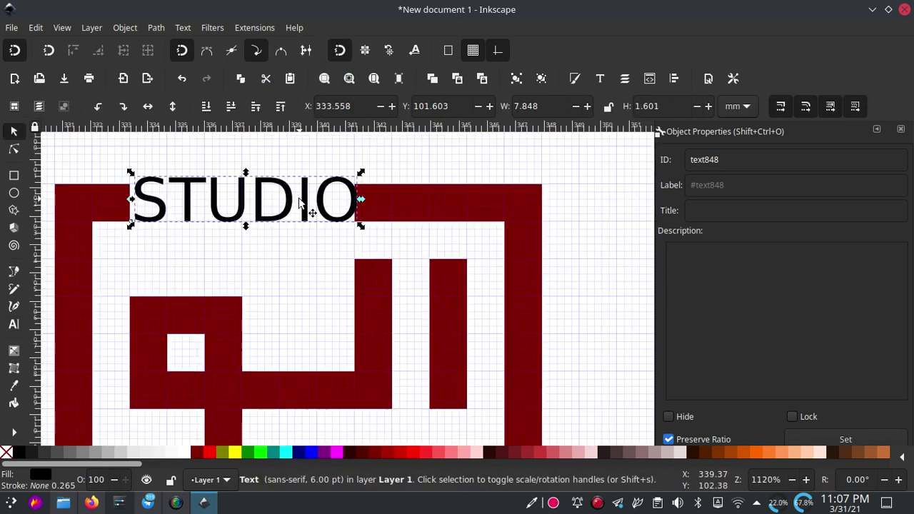
# Restyle STUDIO as Montserrat Bold at 4 pt.
pyautogui.press('t')
pyautogui.doubleClick(295, 204)
pyautogui.click(21, 106)
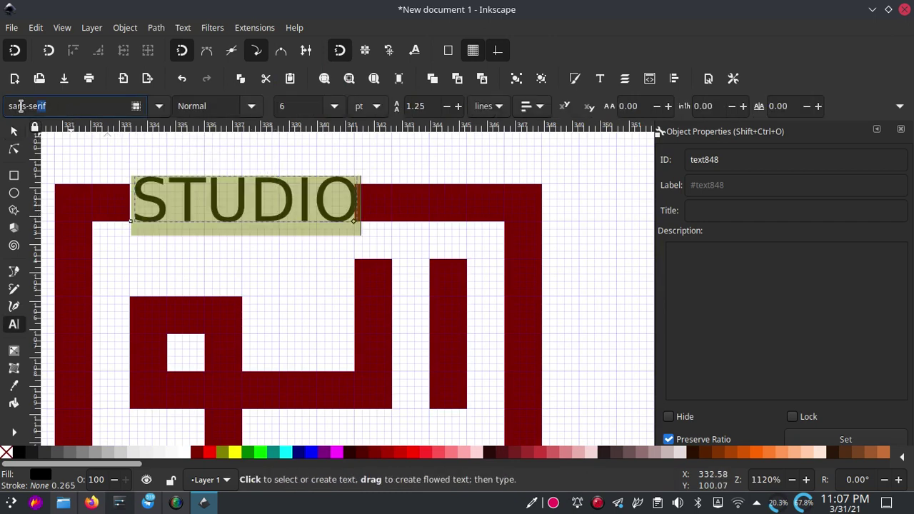
pyautogui.write('MON')
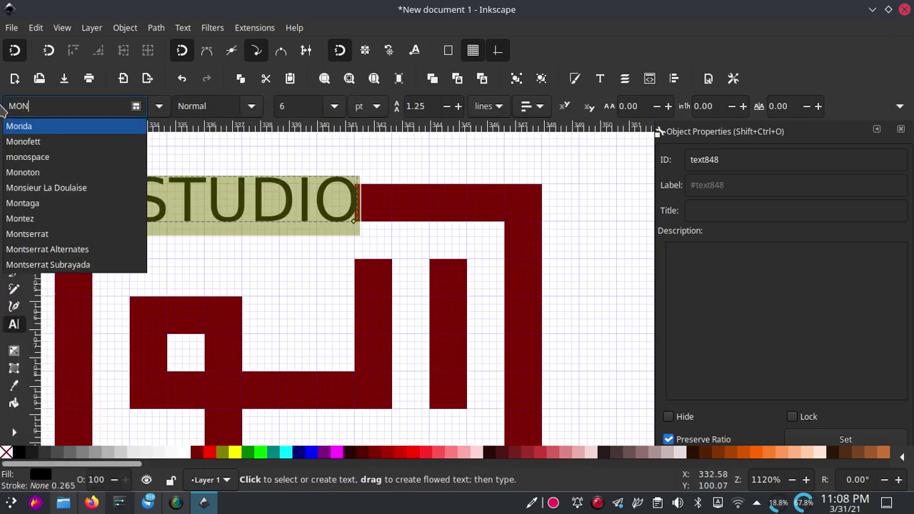
pyautogui.click(87, 236)
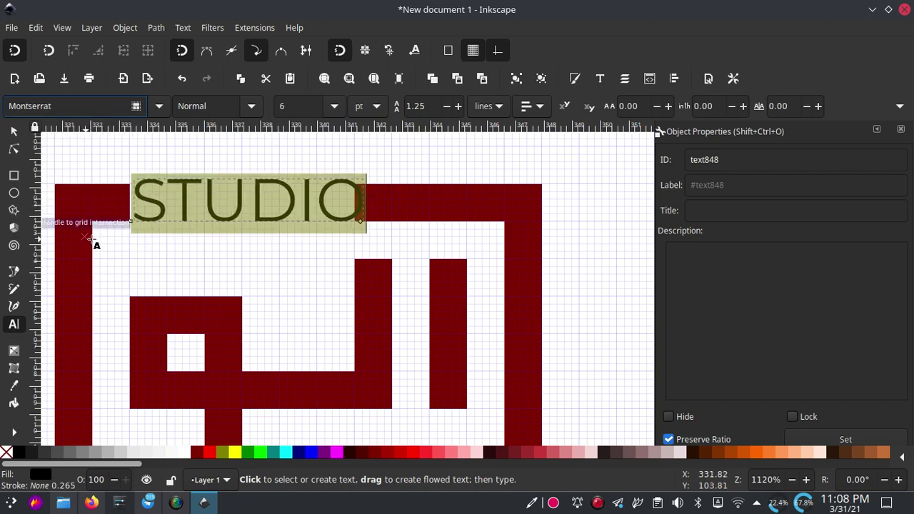
pyautogui.click(333, 106)
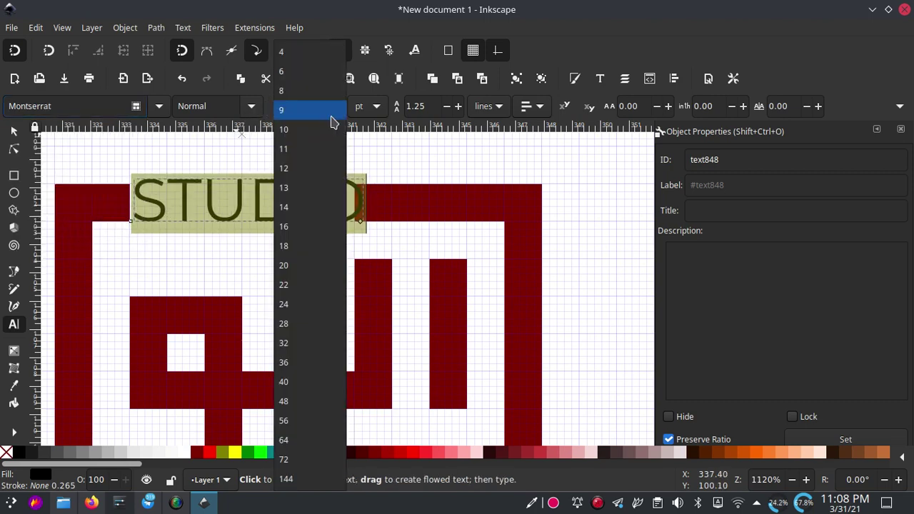
pyautogui.click(307, 71)
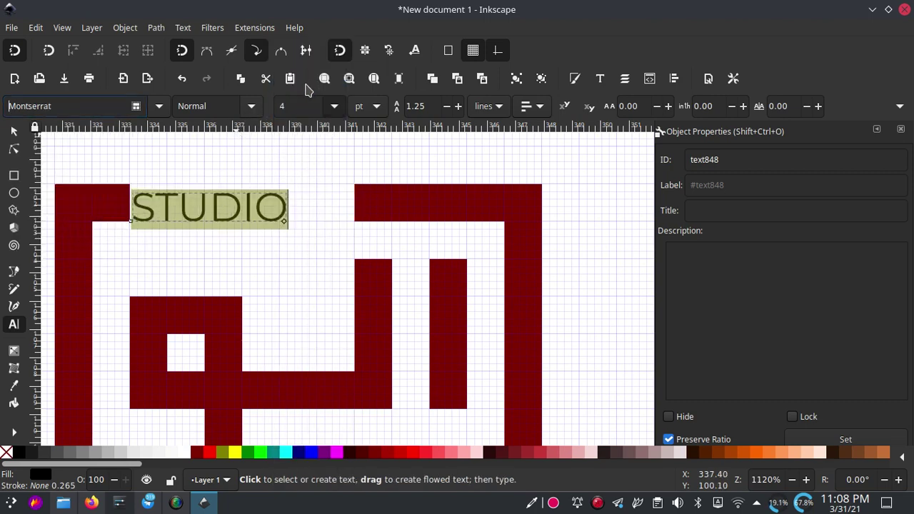
pyautogui.click(251, 105)
pyautogui.click(214, 363)
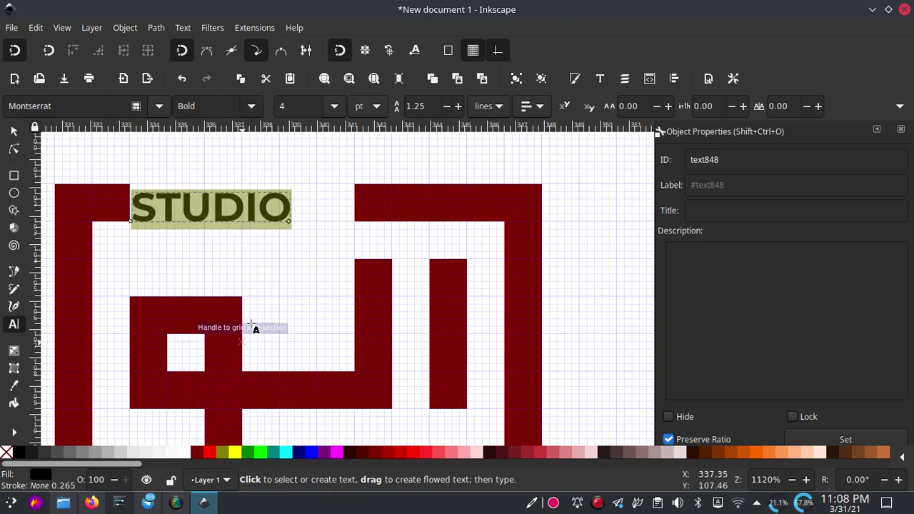
pyautogui.click(258, 211)
# Scale STUDIO up slightly, shift it right, and set letter spacing to 0.12.
pyautogui.click(14, 131)
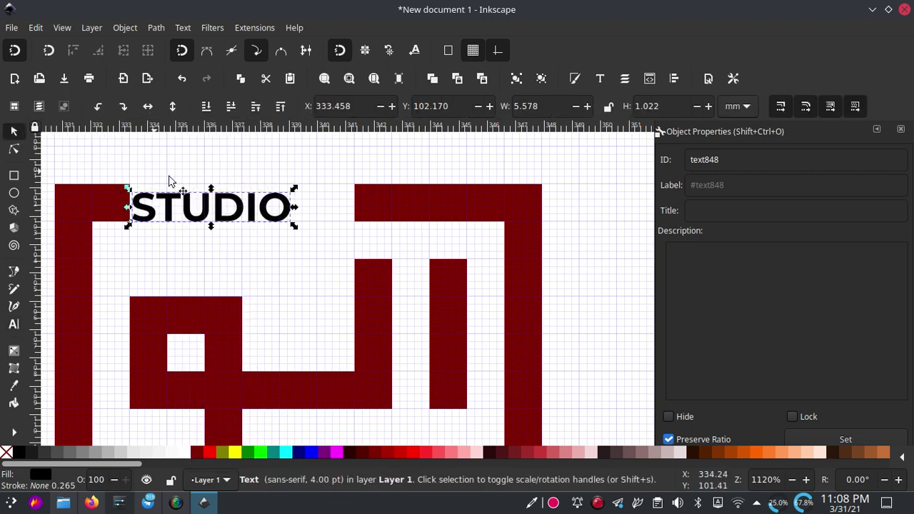
pyautogui.moveTo(294, 189); pyautogui.dragTo(312, 183)
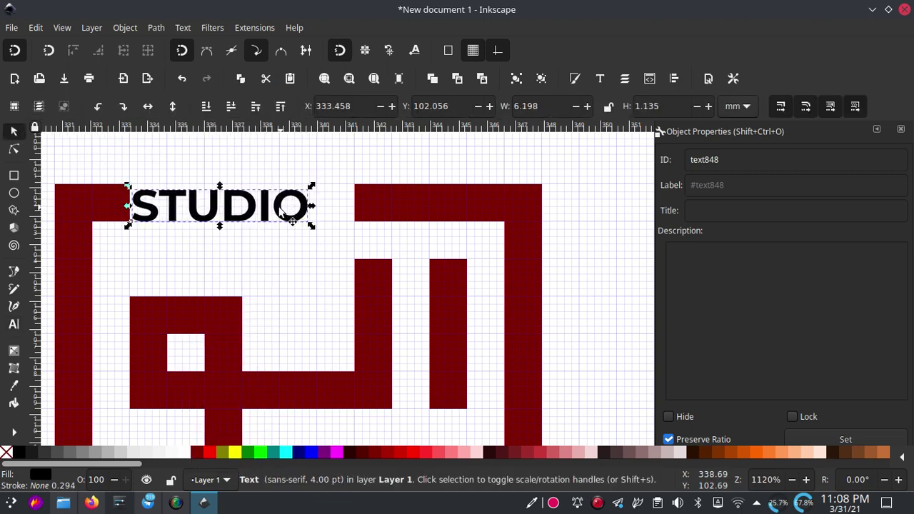
pyautogui.moveTo(290, 217)
pyautogui.mouseDown()
pyautogui.moveTo(312, 214)
pyautogui.moveTo(300, 205)
pyautogui.mouseUp()
pyautogui.click(14, 324)
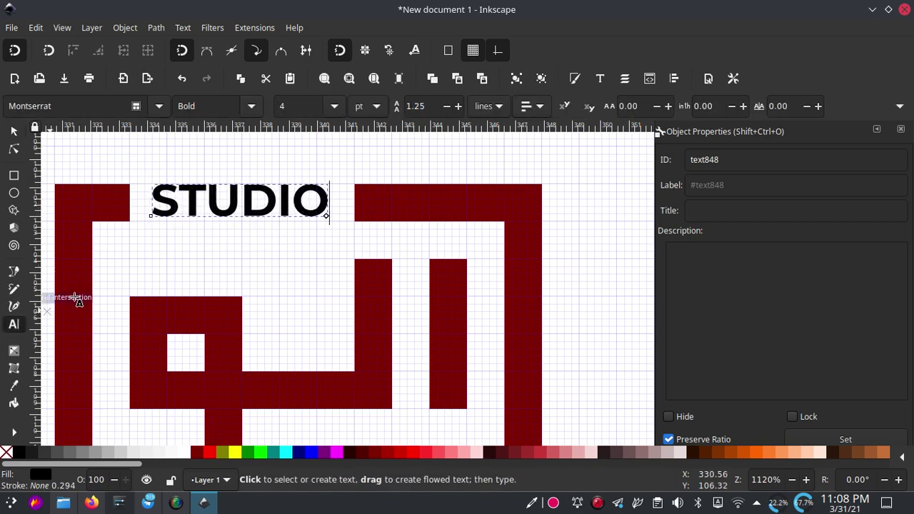
pyautogui.hotkey('ctrl', 'a')
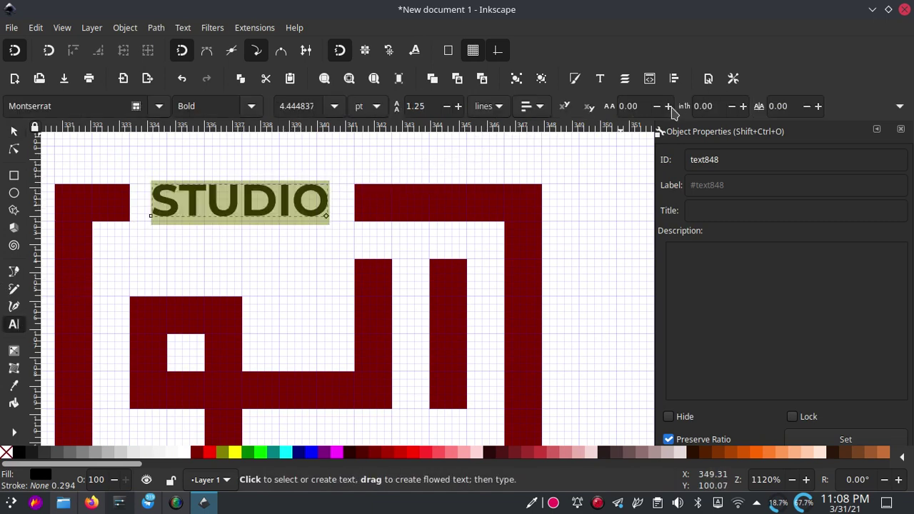
pyautogui.click(669, 107)
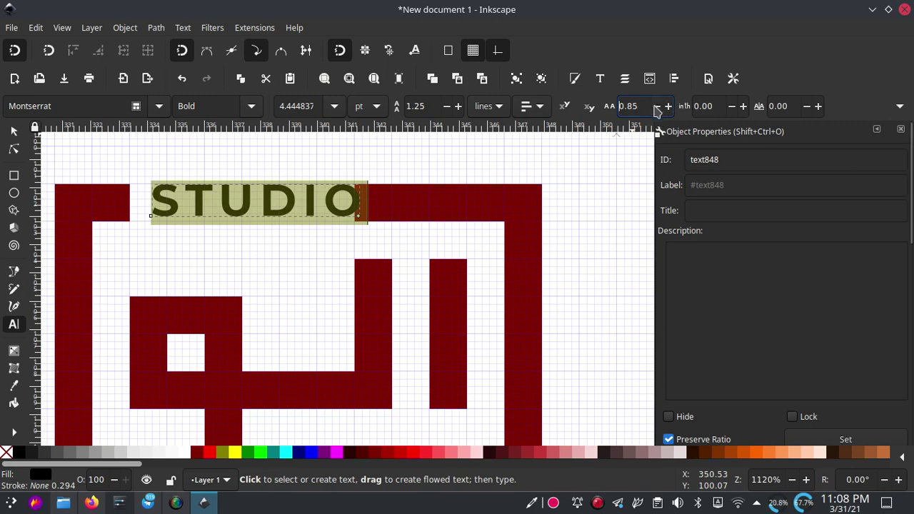
pyautogui.click(656, 107)
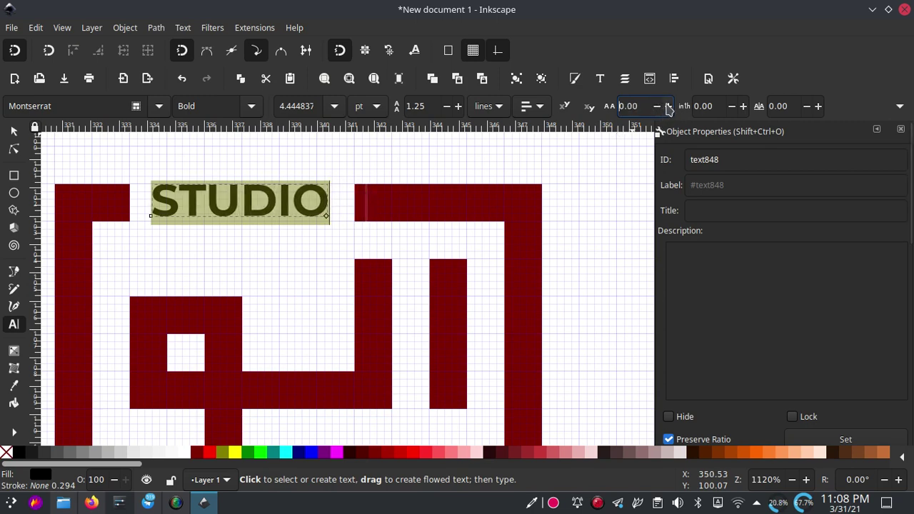
pyautogui.click(668, 107)
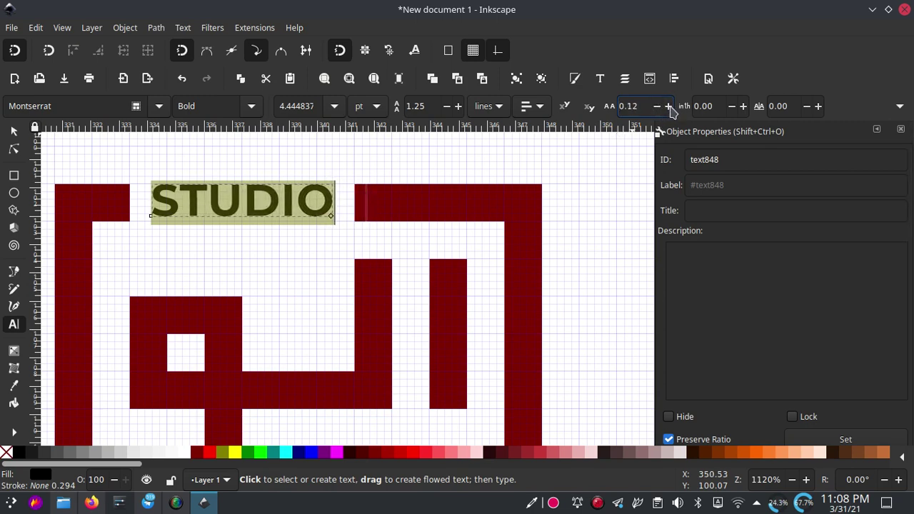
# Nudge STUDIO left into the top-edge gap and select the white background rectangle.
pyautogui.press('F1')
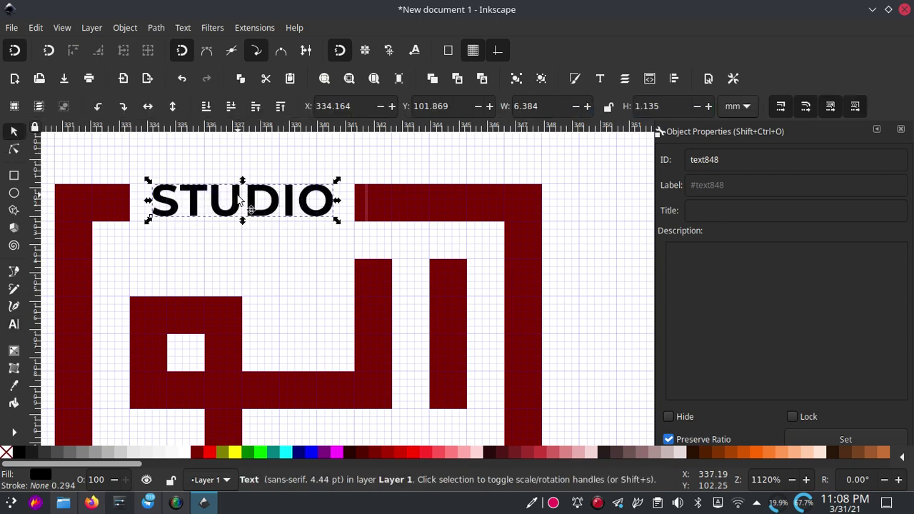
pyautogui.moveTo(240, 198); pyautogui.dragTo(227, 200)
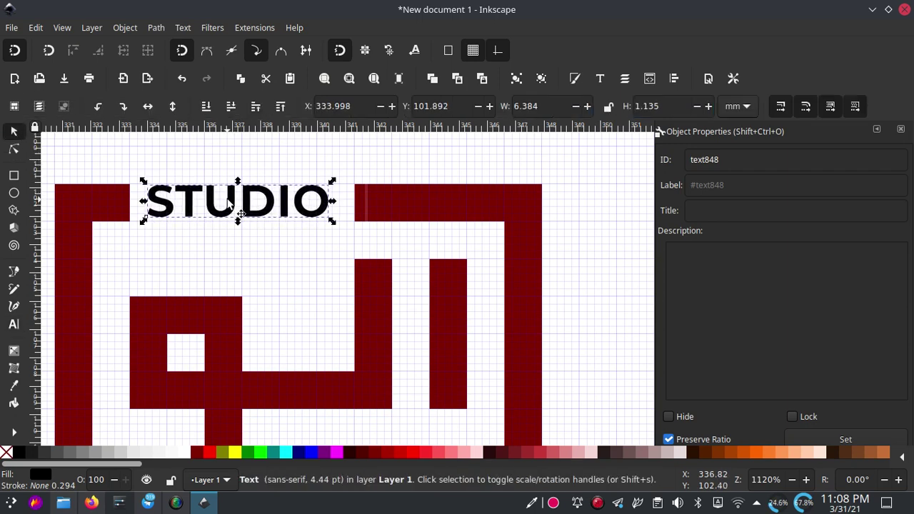
pyautogui.keyDown('ctrl'); pyautogui.scroll(-1, 289, 208); pyautogui.keyUp('ctrl')
pyautogui.keyDown('ctrl'); pyautogui.scroll(-1, 297, 206); pyautogui.keyUp('ctrl')
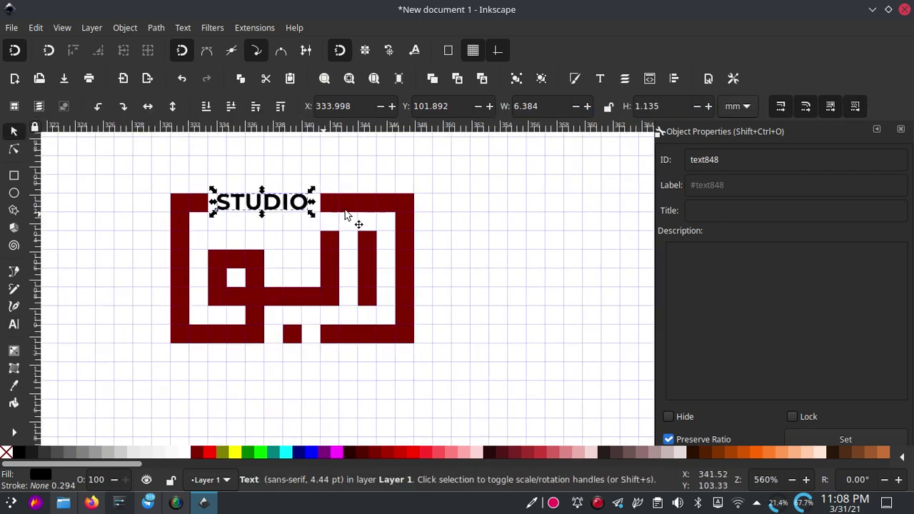
pyautogui.click(472, 212)
pyautogui.press('shift')
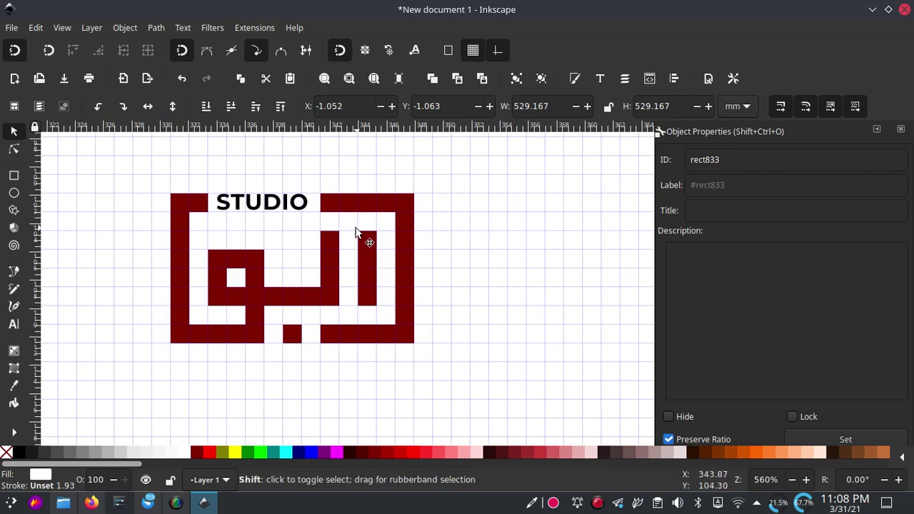
# Move the white background rectangle aside and remove grid831 from Document Properties.
pyautogui.keyDown('ctrl'); pyautogui.scroll(-1, 356, 233); pyautogui.keyUp('ctrl')
pyautogui.moveTo(436, 179)
pyautogui.mouseDown()
pyautogui.moveTo(445, 184)
pyautogui.moveTo(219, 376)
pyautogui.mouseUp()
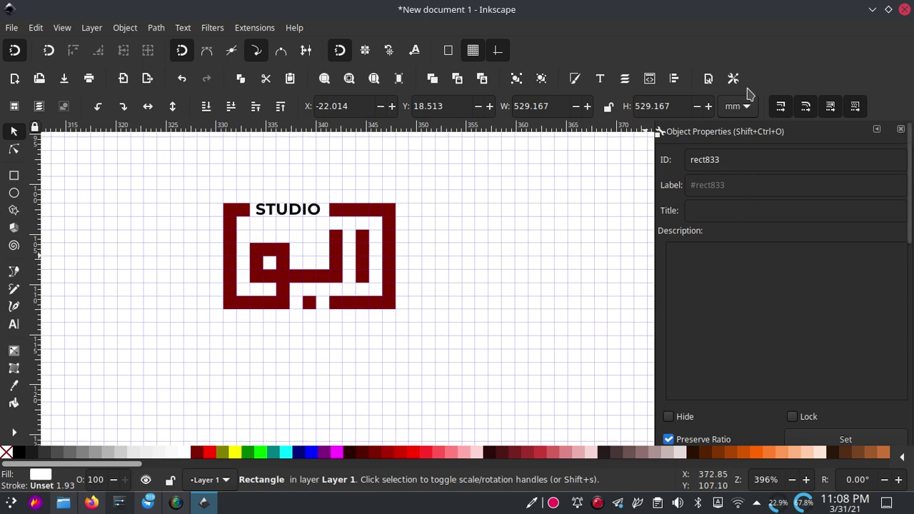
pyautogui.click(708, 78)
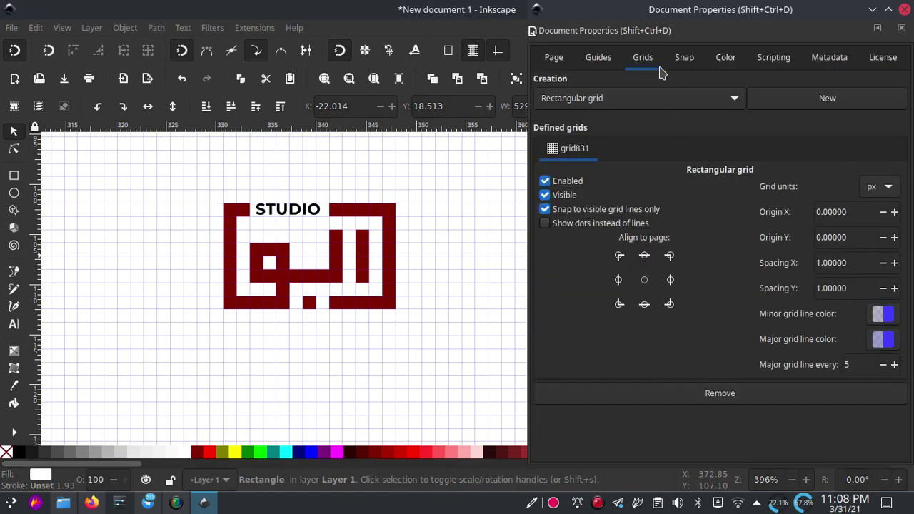
pyautogui.click(720, 396)
pyautogui.click(904, 9)
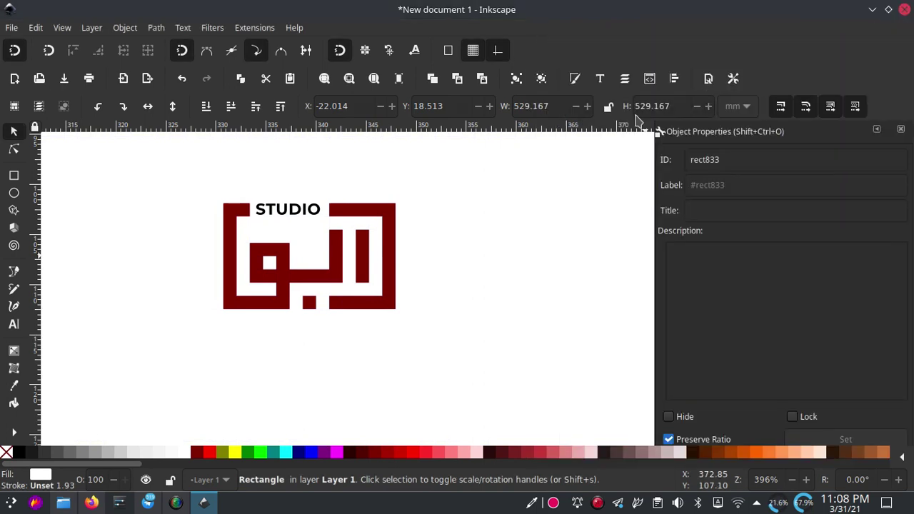
pyautogui.scroll(-3, 343, 254)
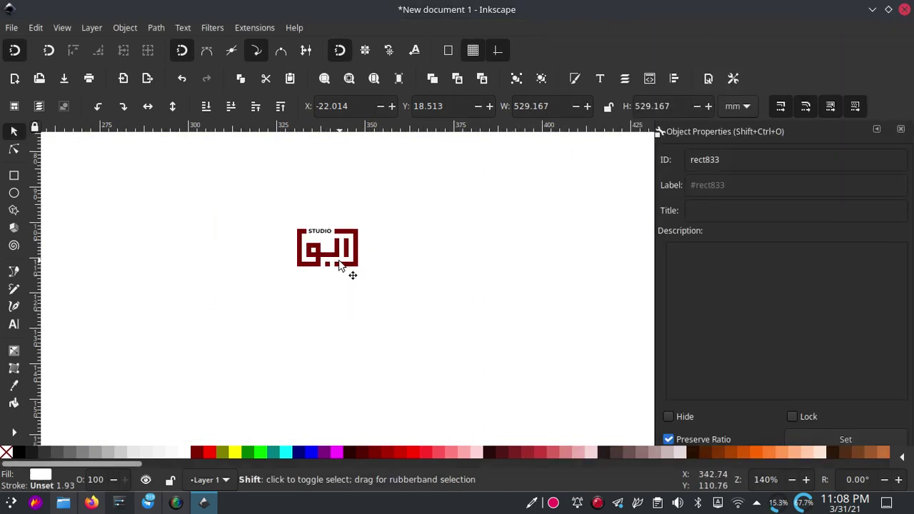
# Select the whole logo and scale it up to about 206 by 127 mm.
pyautogui.keyDown('shift'); pyautogui.click(357, 263); pyautogui.keyUp('shift')
pyautogui.scroll(-1, 359, 264)
pyautogui.scroll(-2, 359, 263)
pyautogui.scroll(-1, 378, 263)
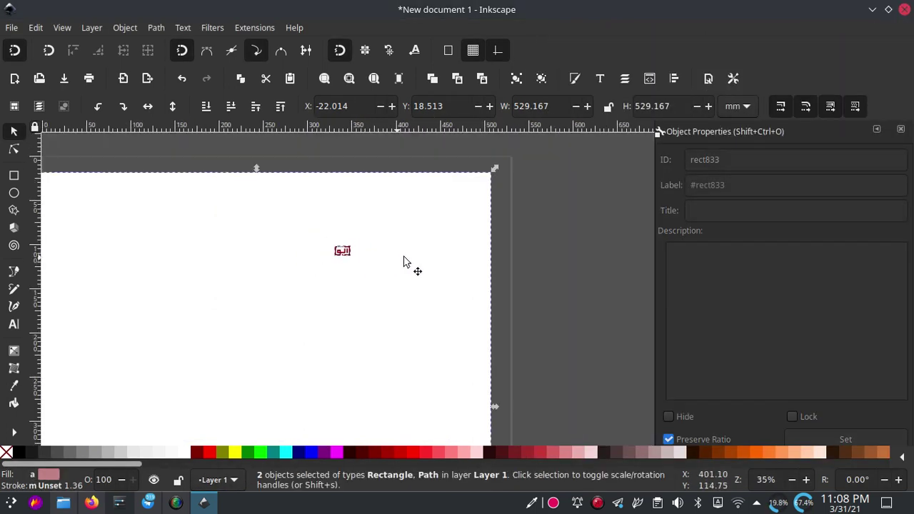
pyautogui.click(536, 206)
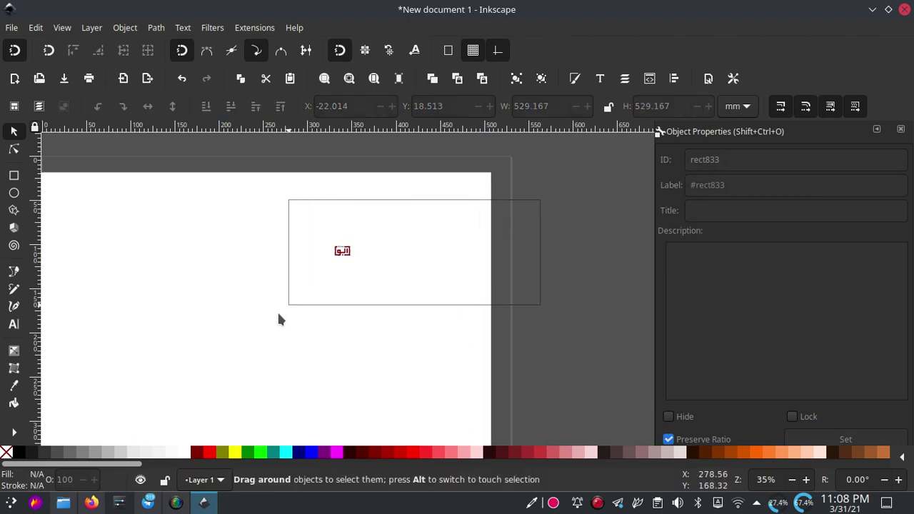
pyautogui.moveTo(537, 199); pyautogui.dragTo(284, 313)
pyautogui.moveTo(331, 263); pyautogui.dragTo(163, 362)
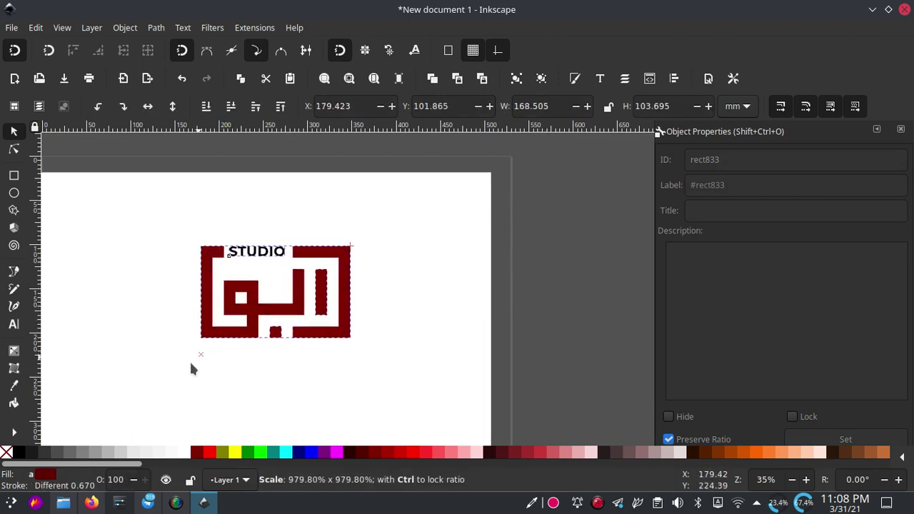
pyautogui.moveTo(245, 297)
pyautogui.mouseDown()
pyautogui.moveTo(404, 217)
pyautogui.moveTo(420, 270)
pyautogui.mouseUp()
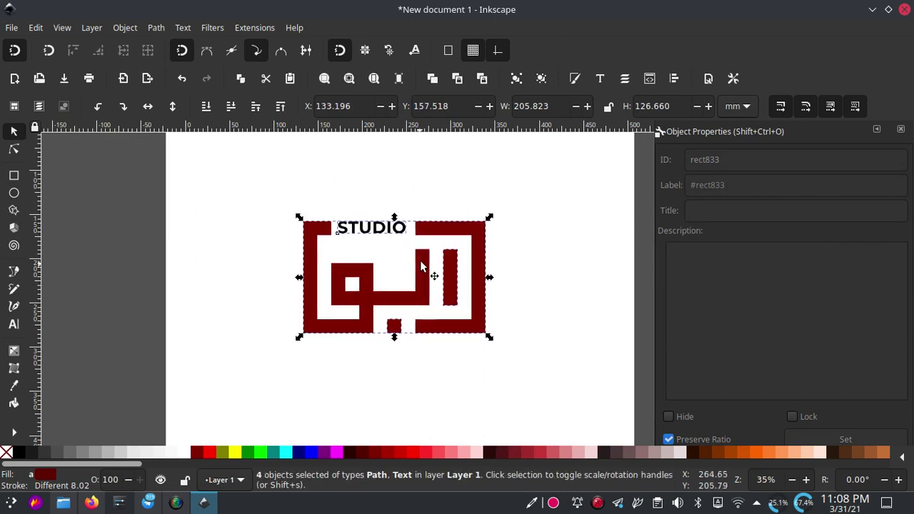
pyautogui.hscroll(1, 361, 263)
pyautogui.hscroll(1, 353, 267)
pyautogui.scroll(-2, 354, 282)
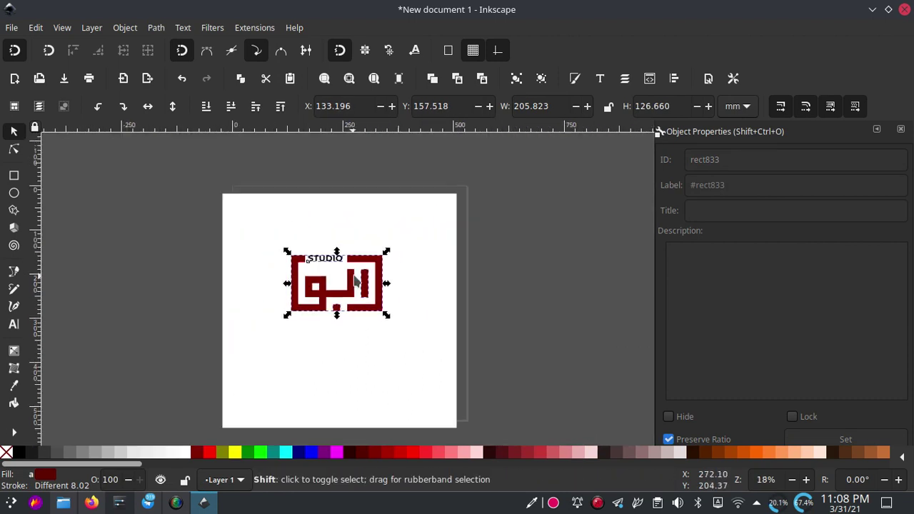
# Reselect all four logo parts and move them down toward the page centre.
pyautogui.click(514, 253)
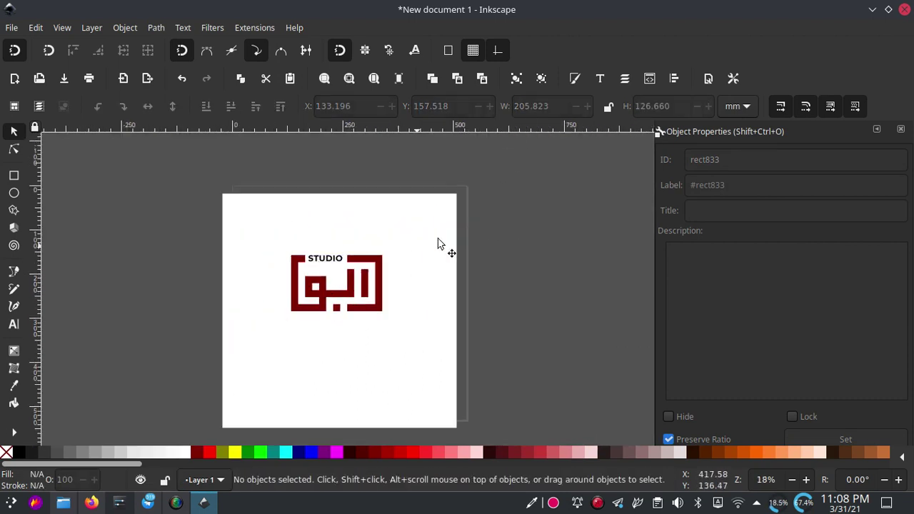
pyautogui.moveTo(555, 220); pyautogui.dragTo(159, 397)
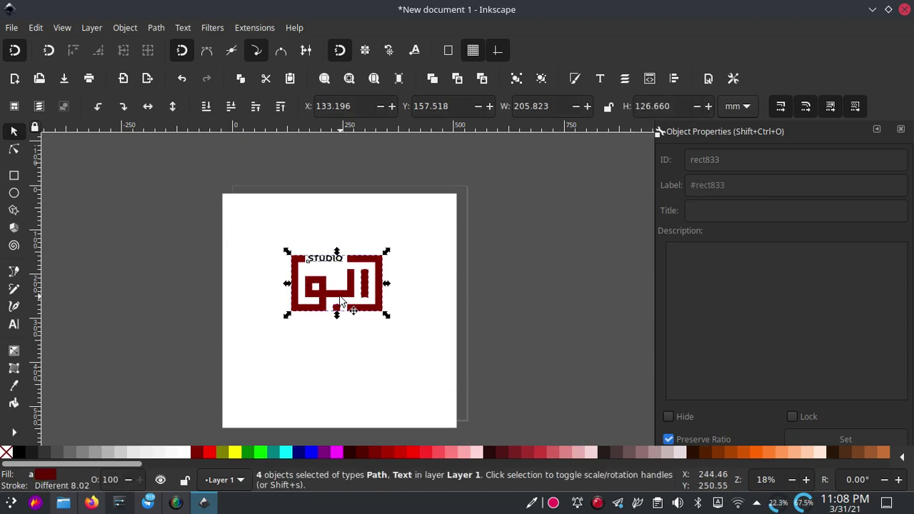
pyautogui.scroll(1, 341, 301)
pyautogui.moveTo(352, 279); pyautogui.dragTo(360, 303)
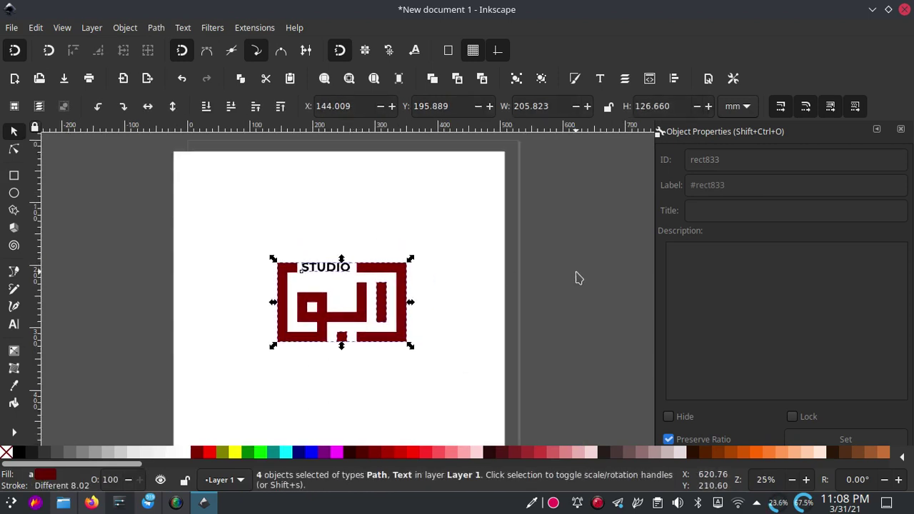
pyautogui.click(351, 286)
pyautogui.click(346, 270)
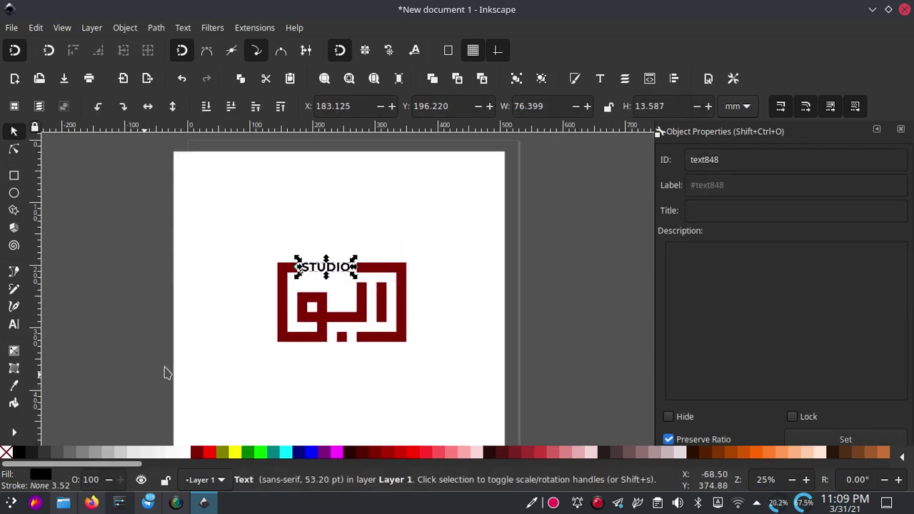
pyautogui.click(218, 397)
# Find gold-gradient-swatches-vector.svg in Dolphin's Downloads folder and drag it toward Inkscape.
pyautogui.click(63, 502)
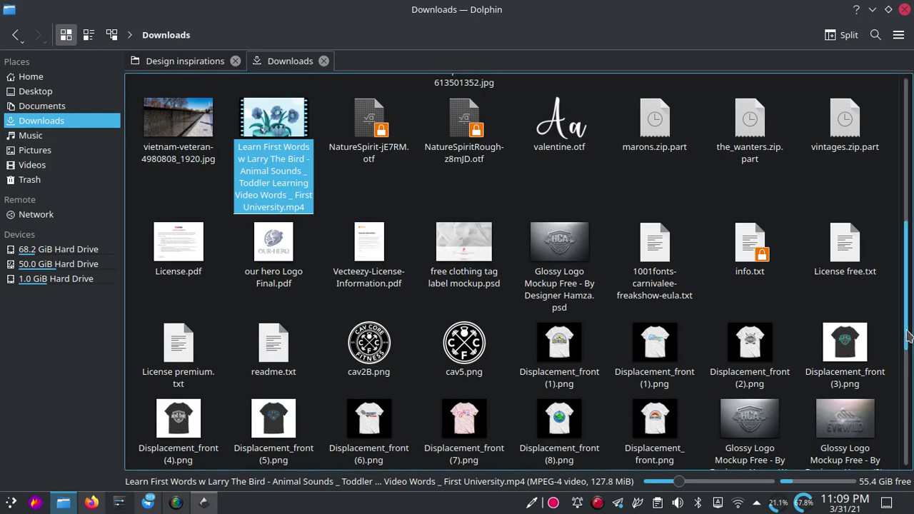
pyautogui.scroll(-5, 909, 343)
pyautogui.moveTo(848, 203); pyautogui.dragTo(205, 483)
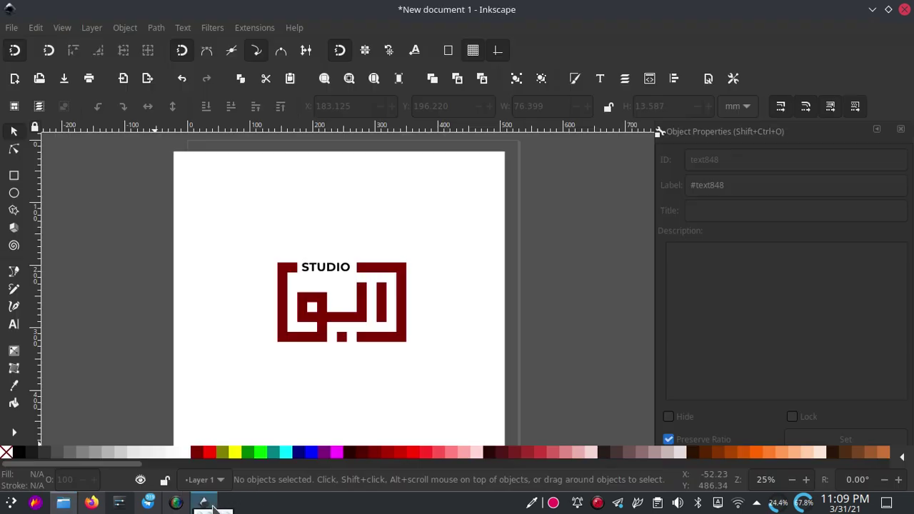
# Import the gold gradient swatches SVG and move the swatch sheet off the page to the left.
pyautogui.moveTo(204, 483)
pyautogui.mouseDown()
pyautogui.moveTo(199, 315)
pyautogui.moveTo(92, 289)
pyautogui.mouseUp()
pyautogui.click(609, 335)
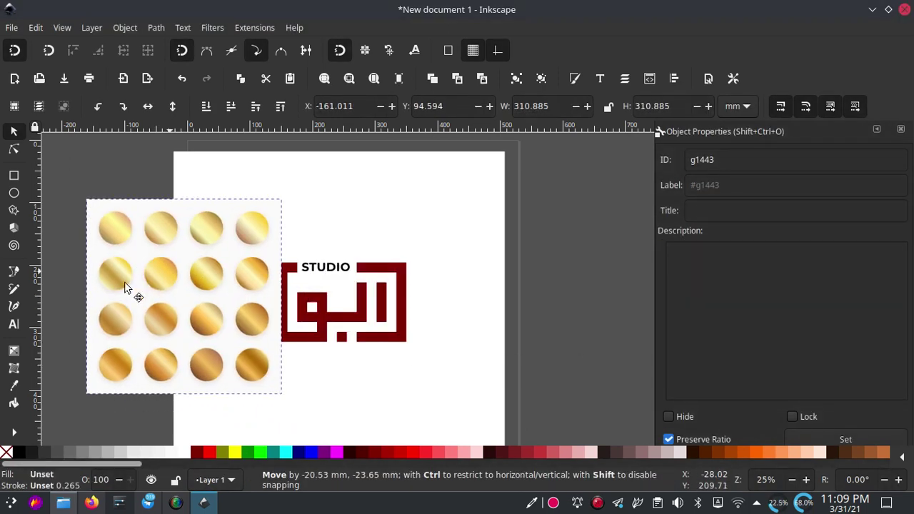
pyautogui.moveTo(138, 317); pyautogui.dragTo(75, 321)
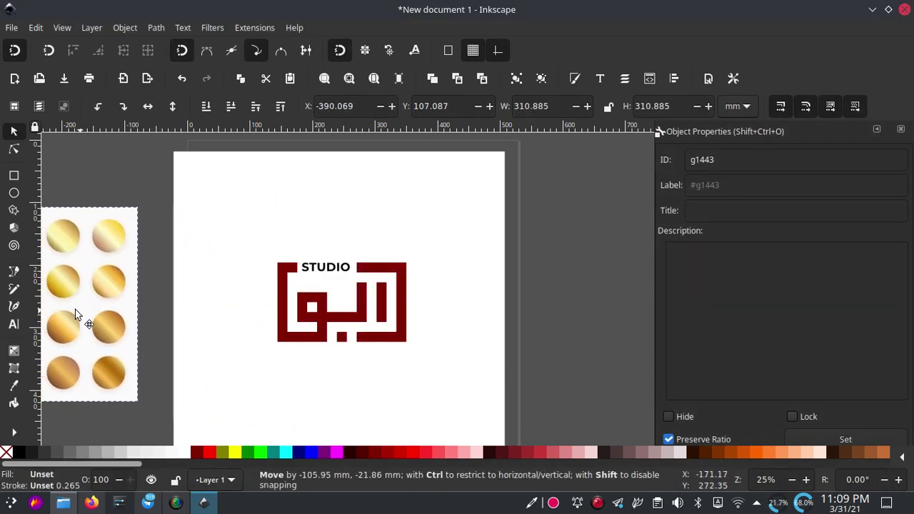
# Select both parts of the logo together.
pyautogui.click(398, 330)
pyautogui.keyDown('shift'); pyautogui.click(371, 317); pyautogui.keyUp('shift')
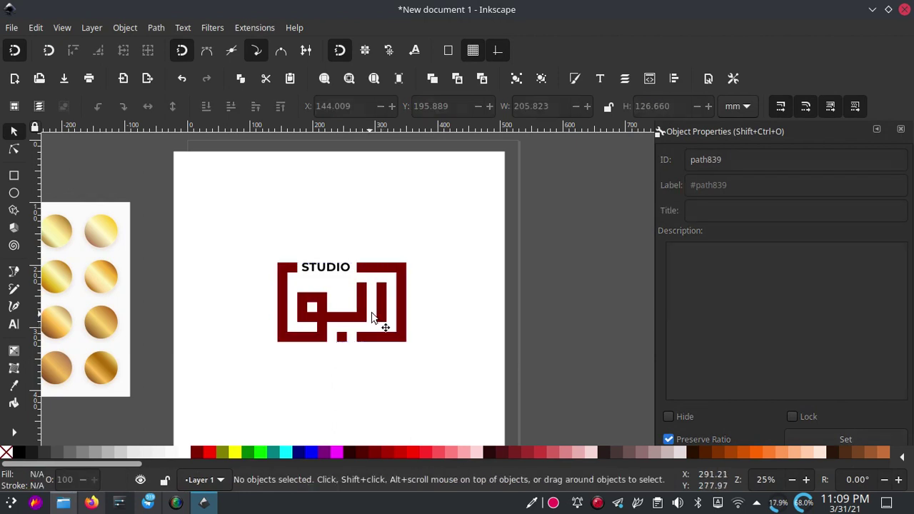
pyautogui.click(401, 322)
pyautogui.keyDown('shift'); pyautogui.click(385, 336); pyautogui.keyUp('shift')
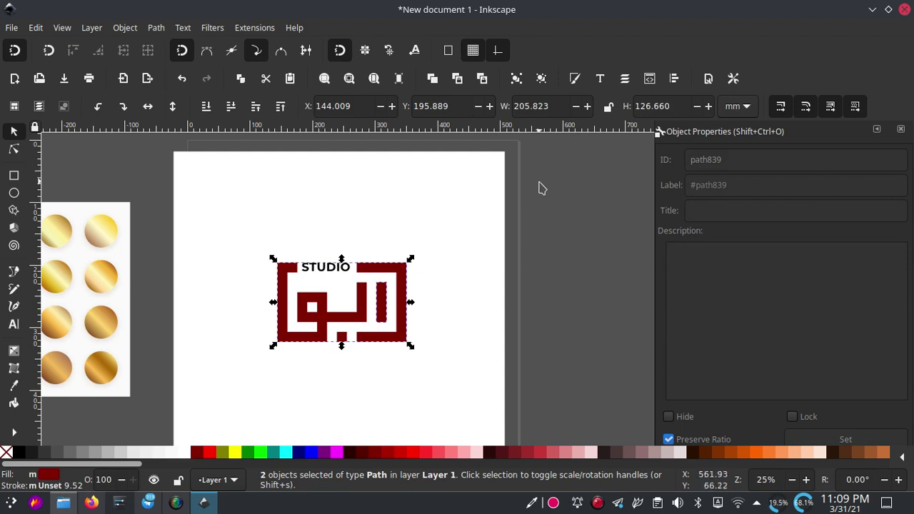
# Union the two logo parts and fill them with the New_Gradient_Swatch_copy_14 linear gradient.
pyautogui.click(157, 28)
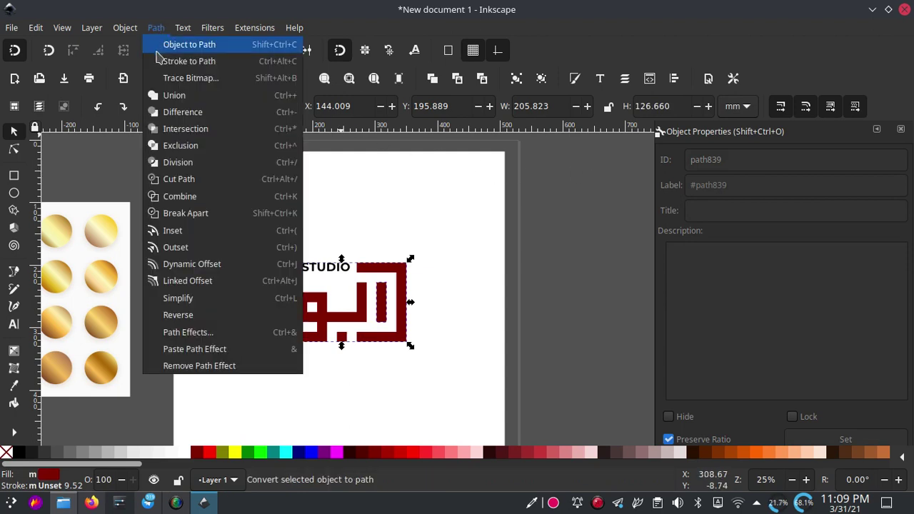
pyautogui.click(174, 96)
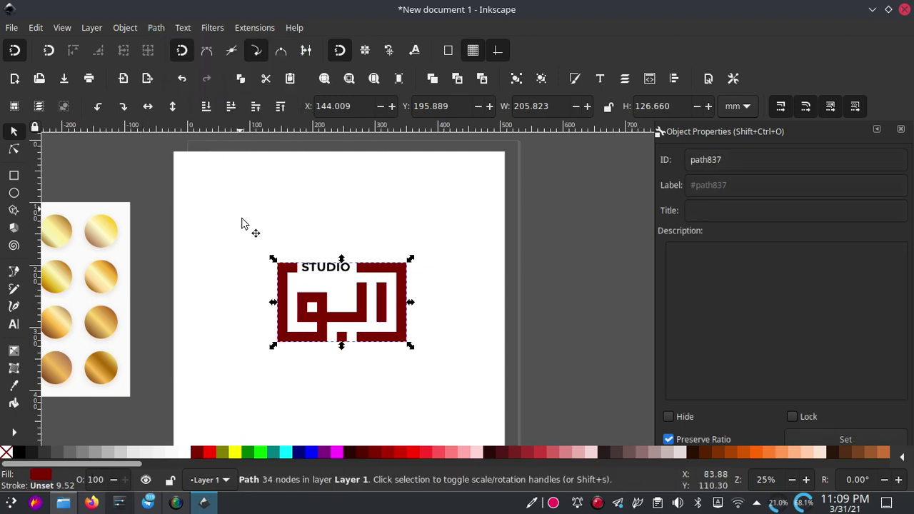
pyautogui.click(575, 79)
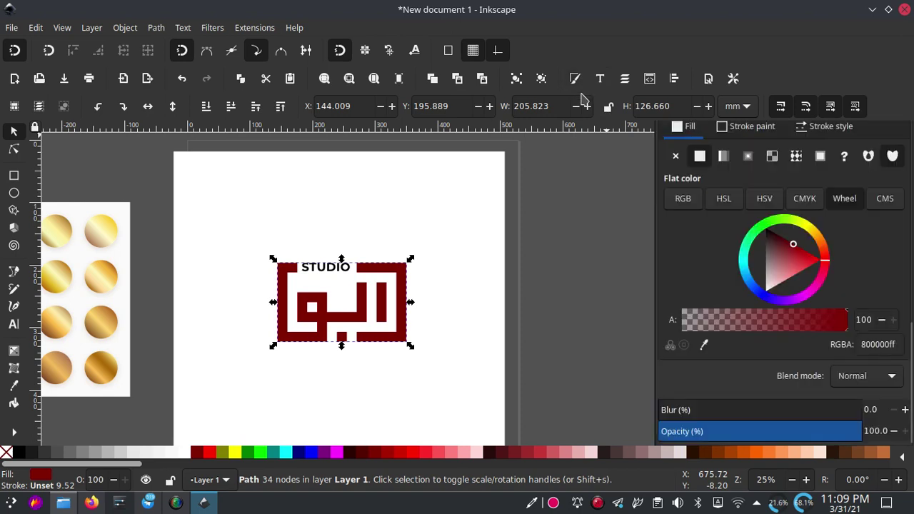
pyautogui.click(724, 176)
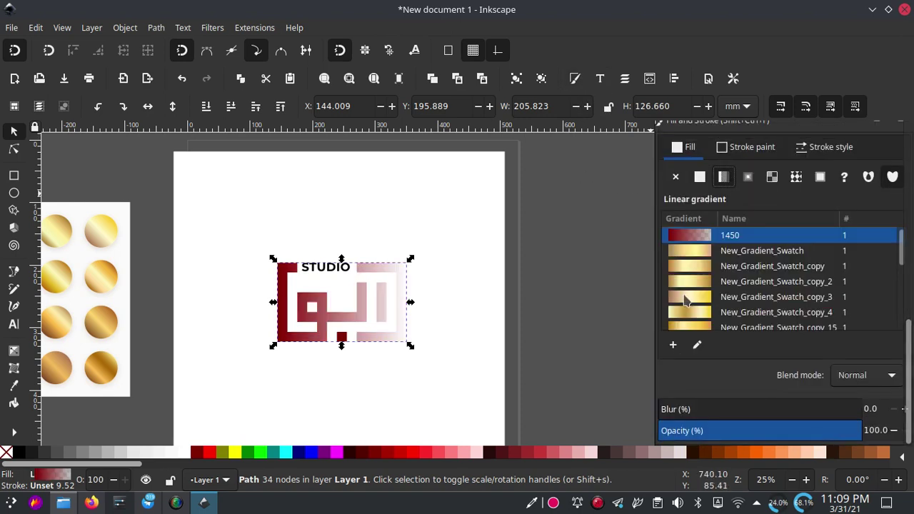
pyautogui.moveTo(902, 253); pyautogui.dragTo(901, 310)
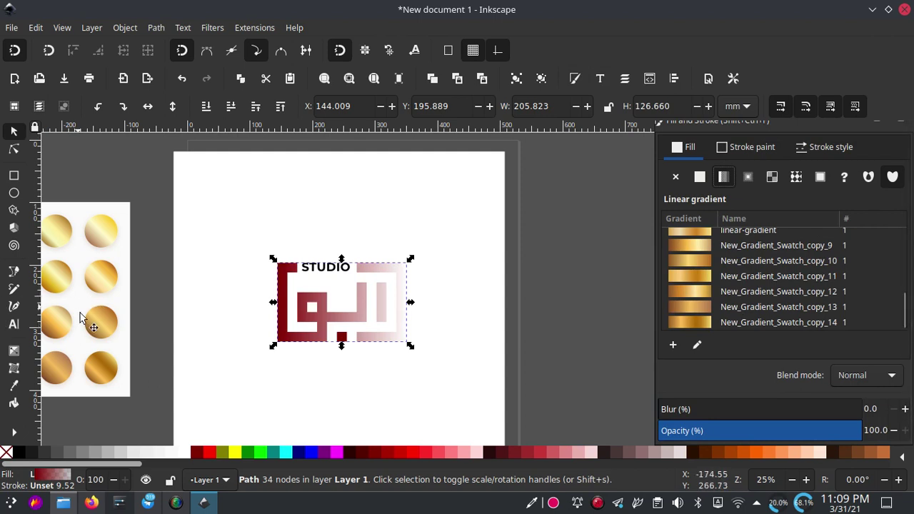
pyautogui.click(707, 323)
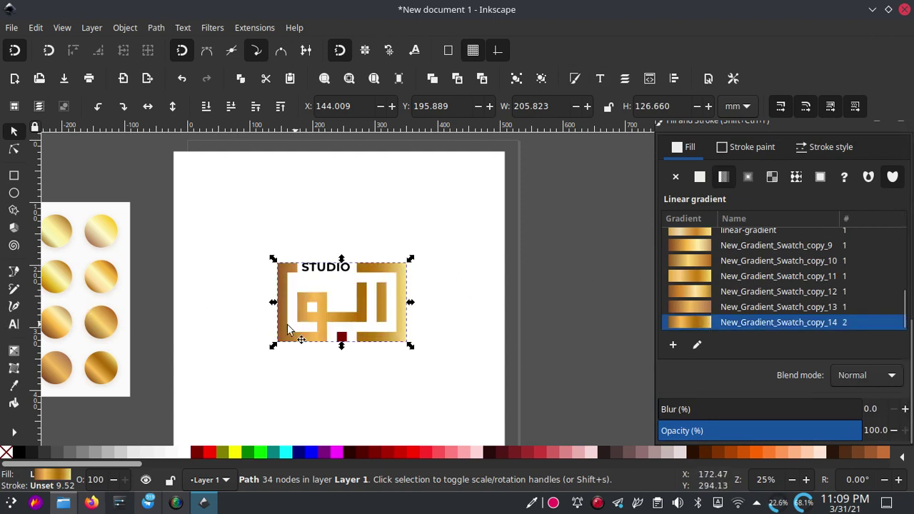
# Angle the gold gradient diagonally from the logo's bottom-left to top-right corner.
pyautogui.click(14, 350)
pyautogui.keyDown('ctrl'); pyautogui.scroll(1, 366, 293); pyautogui.keyUp('ctrl')
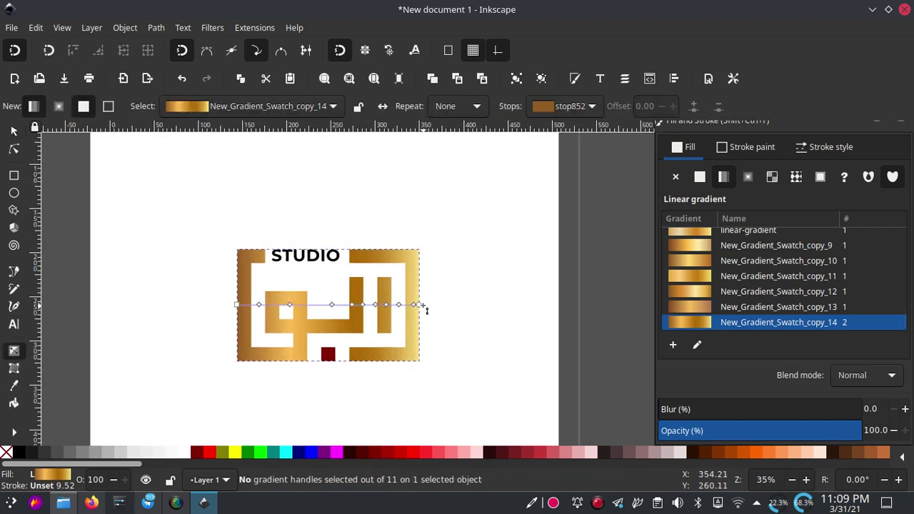
pyautogui.moveTo(415, 305); pyautogui.dragTo(418, 250)
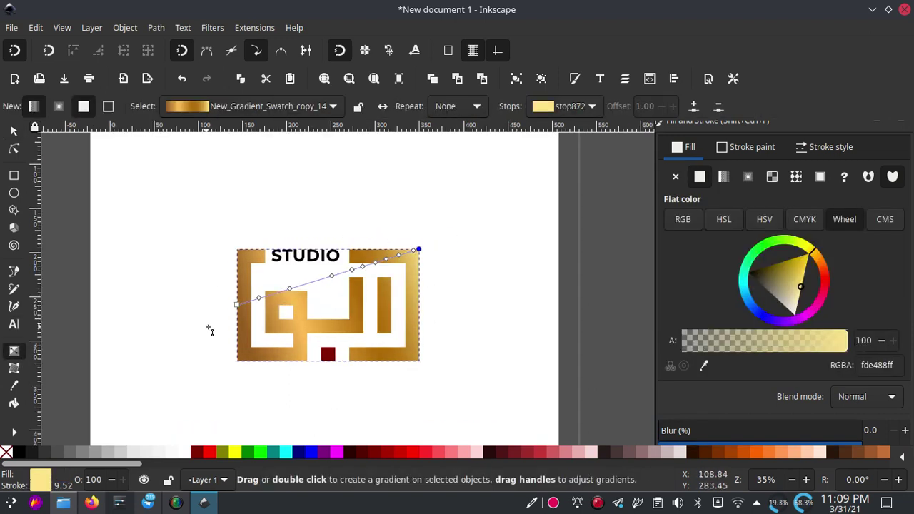
pyautogui.moveTo(237, 305); pyautogui.dragTo(237, 360)
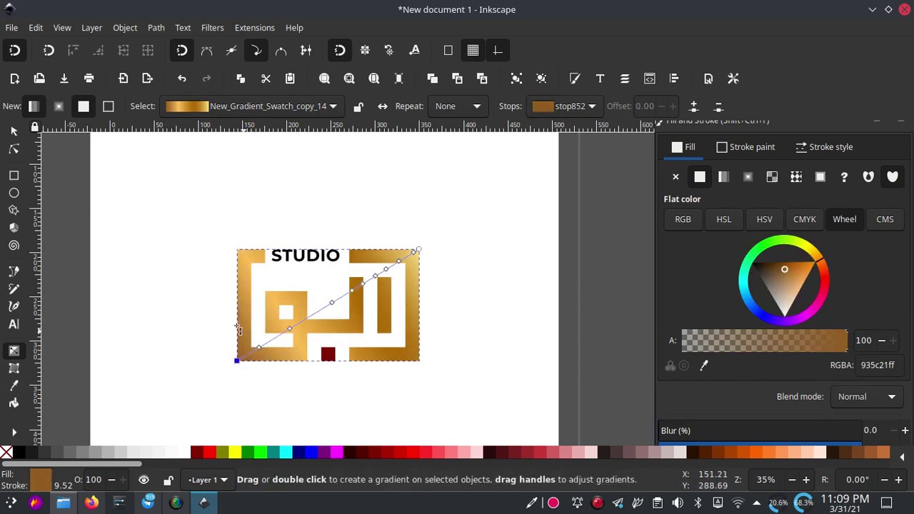
pyautogui.click(15, 133)
pyautogui.click(81, 174)
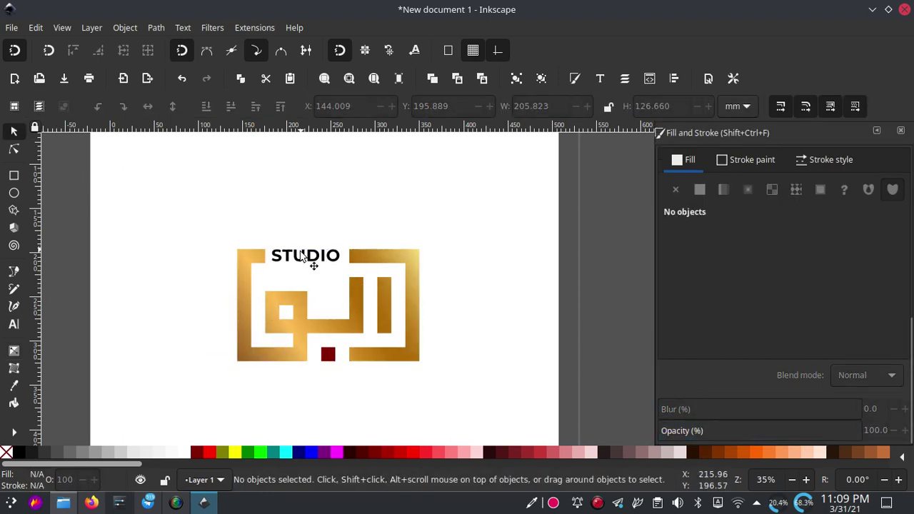
# Fill the STUDIO text with the logo's gold (b26e0aff) sampled with the Dropper.
pyautogui.click(310, 261)
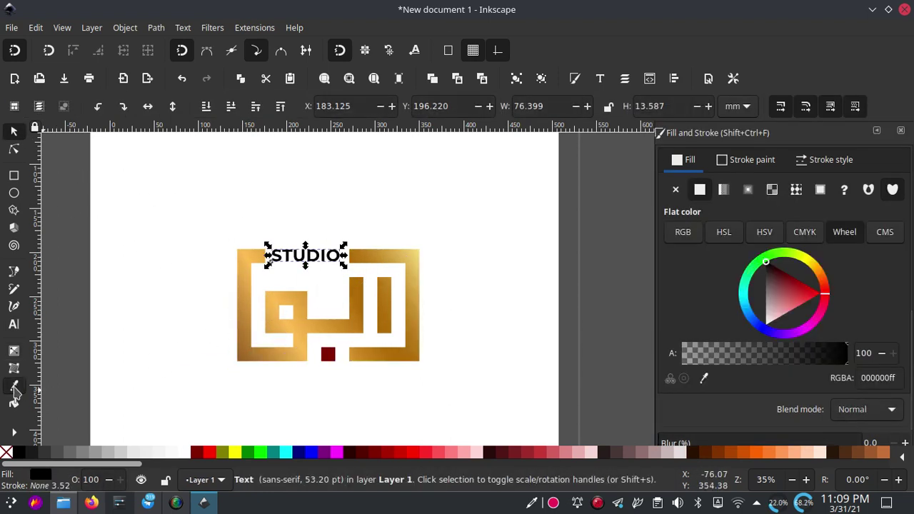
pyautogui.click(14, 385)
pyautogui.click(350, 303)
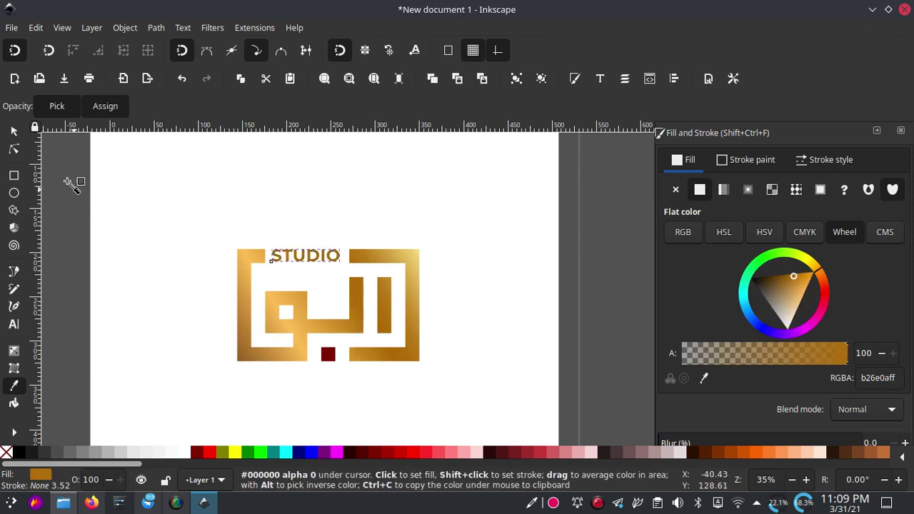
pyautogui.click(14, 133)
# Recolour the small dark red square to green 1e660aff.
pyautogui.click(329, 355)
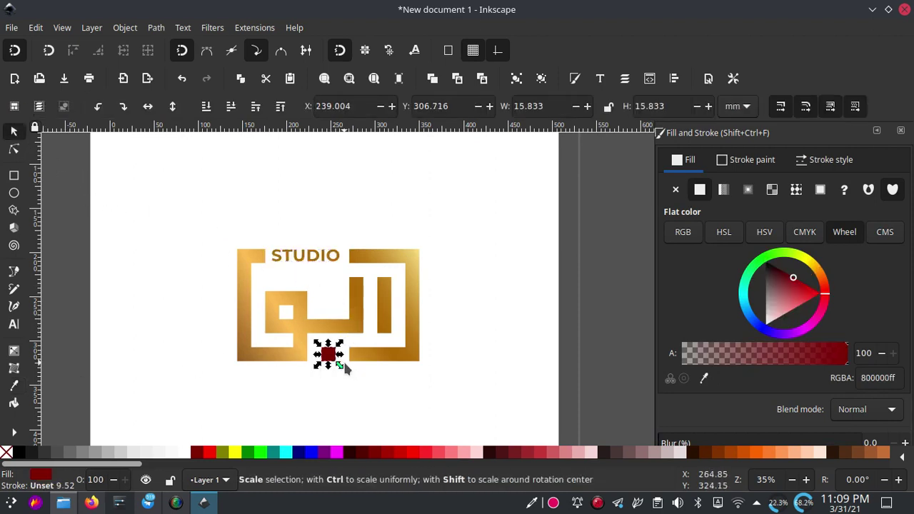
pyautogui.click(223, 453)
pyautogui.click(322, 382)
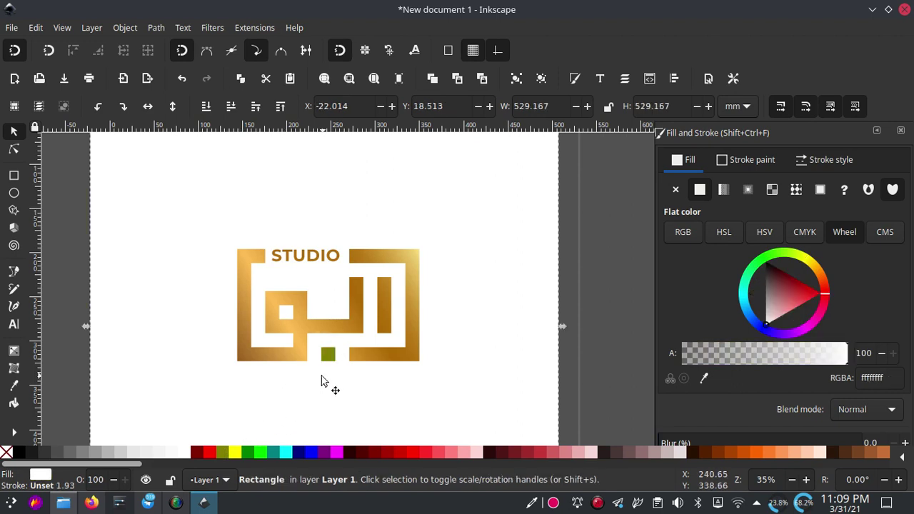
pyautogui.click(632, 287)
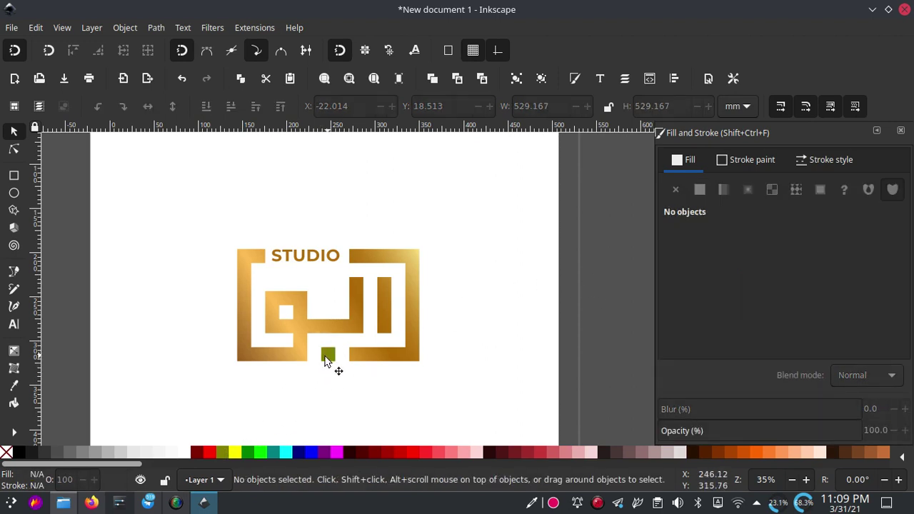
pyautogui.click(328, 355)
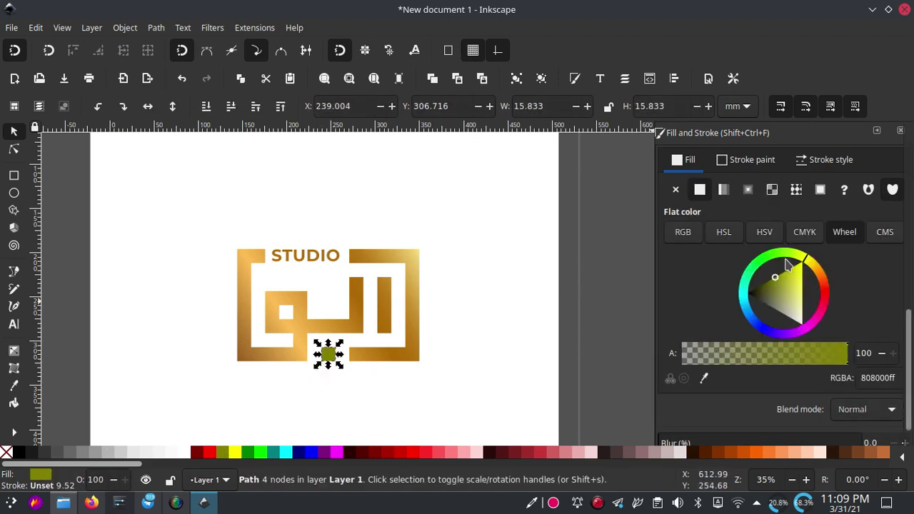
pyautogui.moveTo(790, 261); pyautogui.dragTo(765, 303)
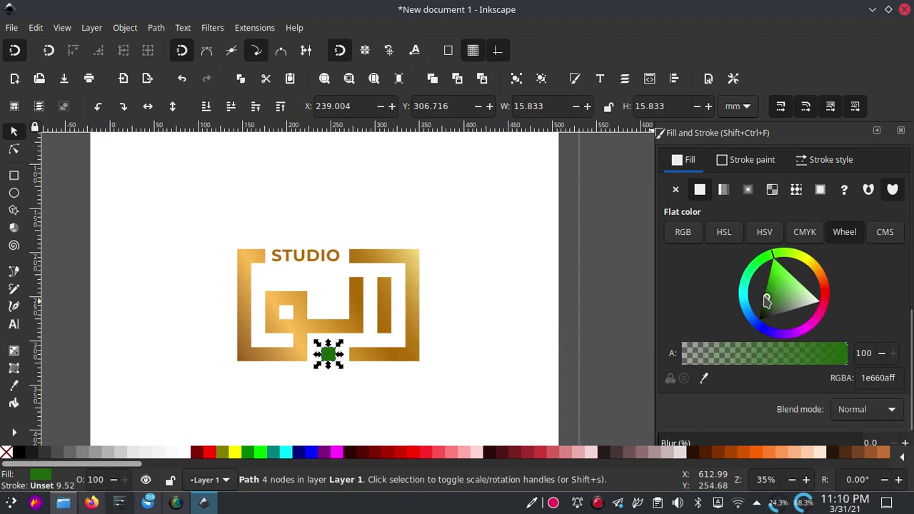
pyautogui.click(468, 304)
# Fill the white page background rectangle with dark grey 1a1a1a.
pyautogui.keyDown('ctrl'); pyautogui.scroll(-2, 376, 291); pyautogui.keyUp('ctrl')
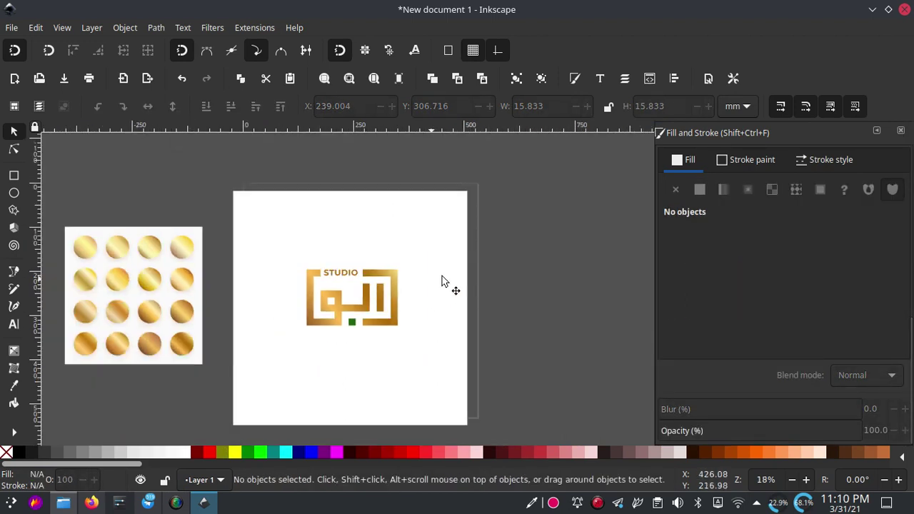
pyautogui.click(457, 263)
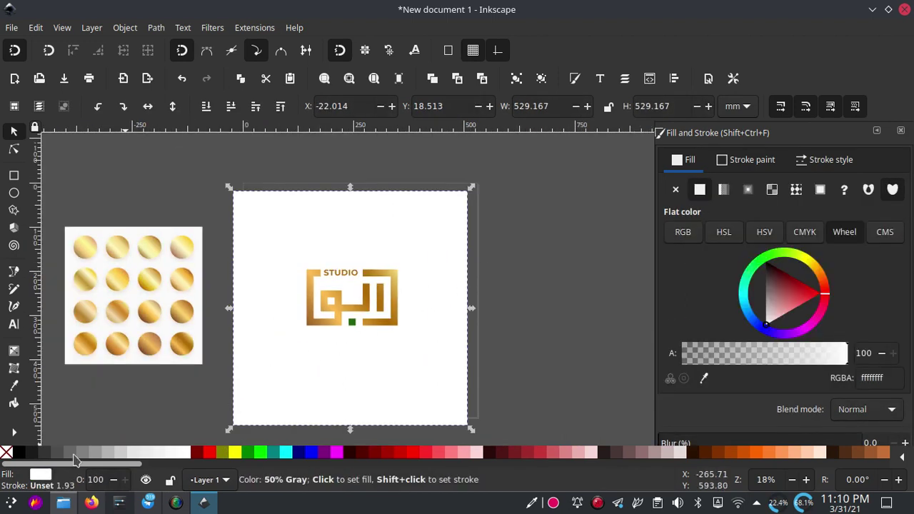
pyautogui.click(32, 453)
pyautogui.click(570, 233)
pyautogui.keyDown('ctrl'); pyautogui.scroll(1, 361, 314); pyautogui.keyUp('ctrl')
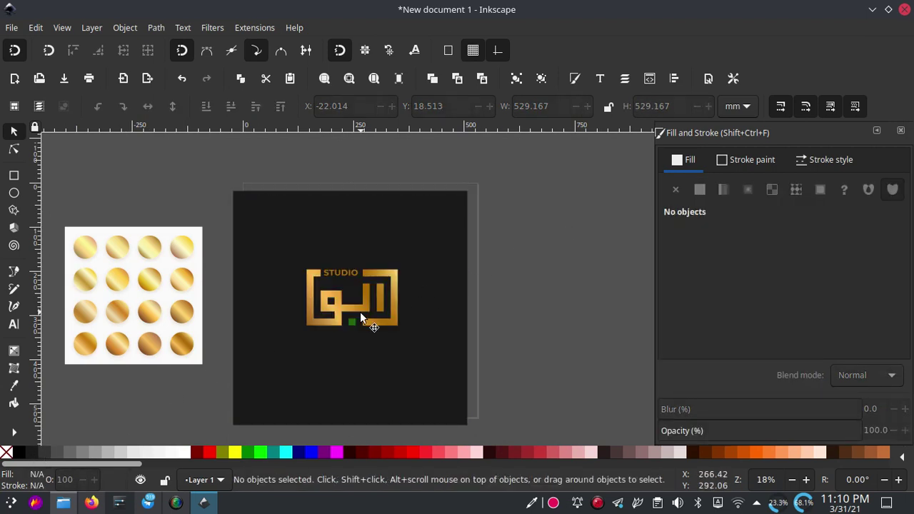
pyautogui.keyDown('ctrl'); pyautogui.scroll(1, 361, 314); pyautogui.keyUp('ctrl')
pyautogui.keyDown('ctrl'); pyautogui.scroll(1, 361, 314); pyautogui.keyUp('ctrl')
pyautogui.keyDown('ctrl'); pyautogui.scroll(-2, 322, 320); pyautogui.keyUp('ctrl')
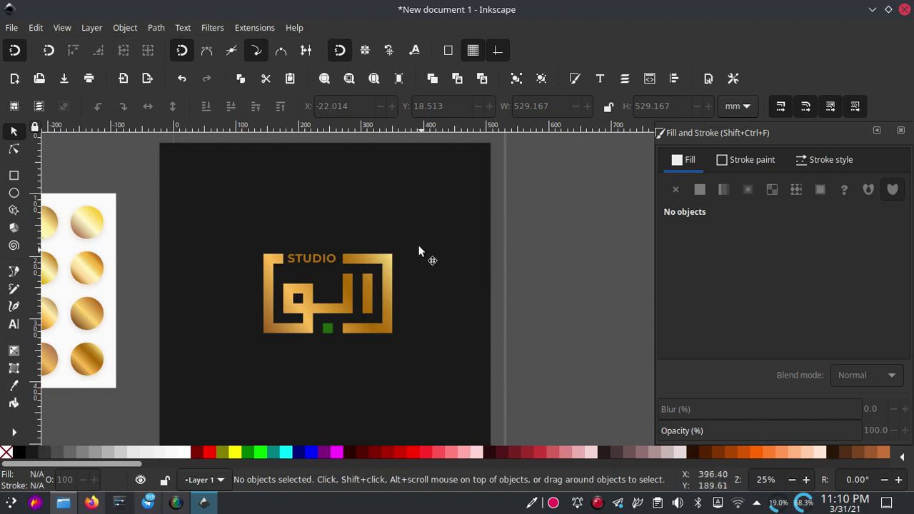
pyautogui.keyDown('ctrl'); pyautogui.scroll(1, 300, 303); pyautogui.keyUp('ctrl')
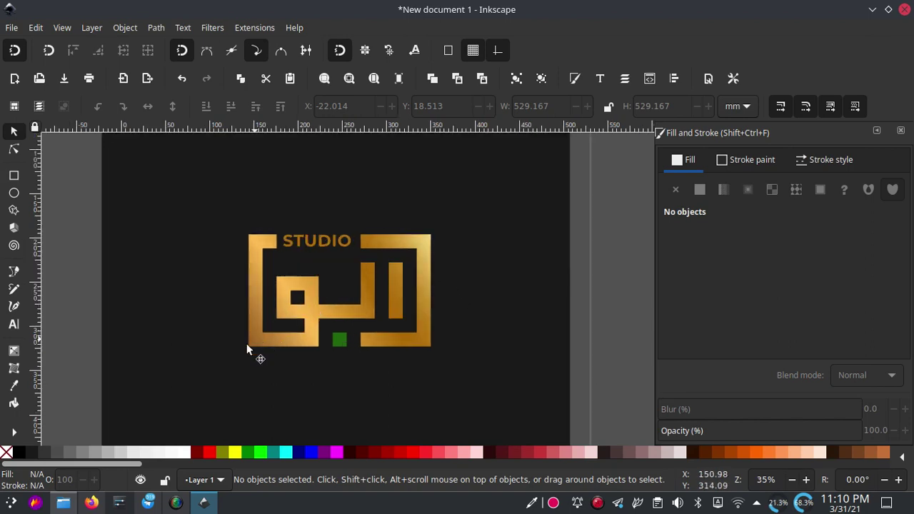